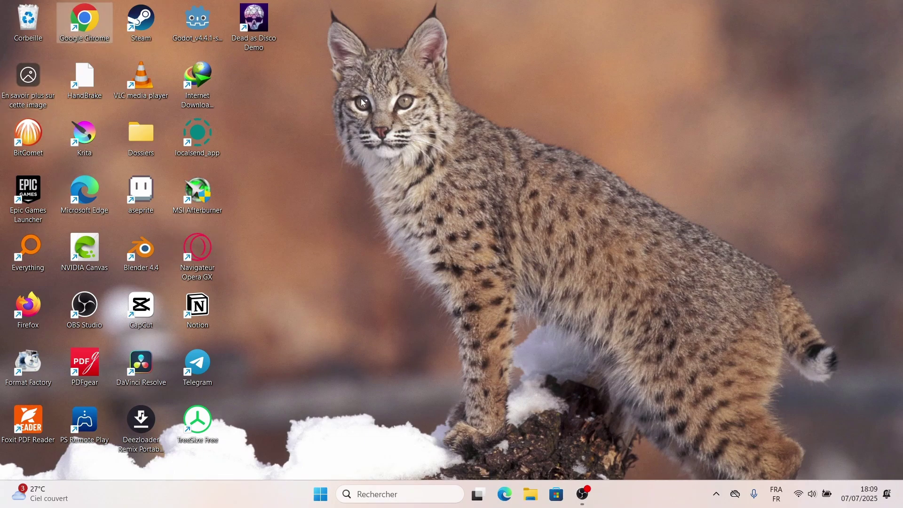
Step: Open Google Chrome and go to the PDFgear website at pdfgear.com/fr/
{"action": "double_click", "coordinate": [85, 26]}
{"action": "left_click", "coordinate": [513, 258]}
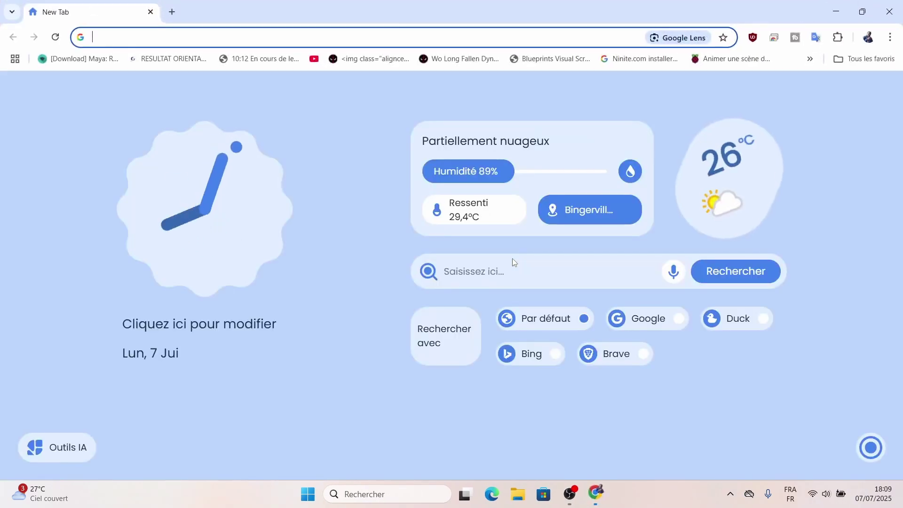
{"action": "type", "text": "pdfgeat"}
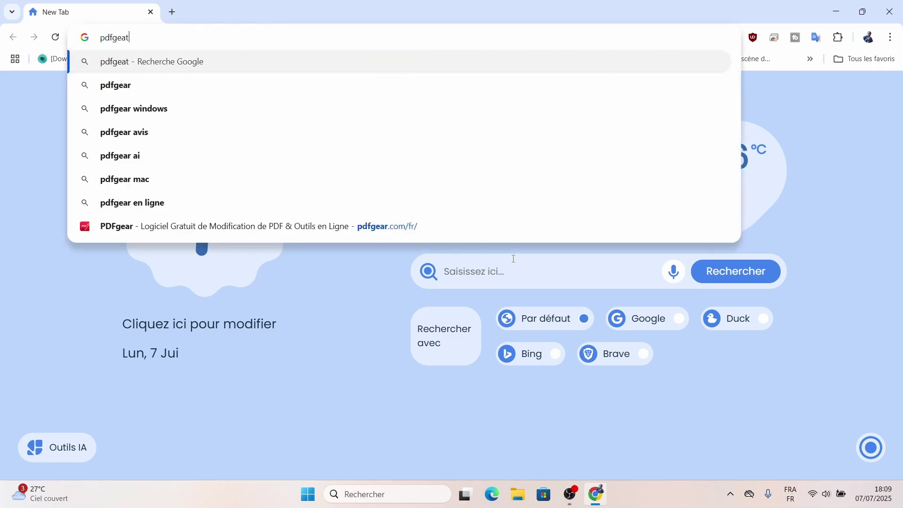
{"action": "key", "text": "BackSpace"}
{"action": "type", "text": "r"}
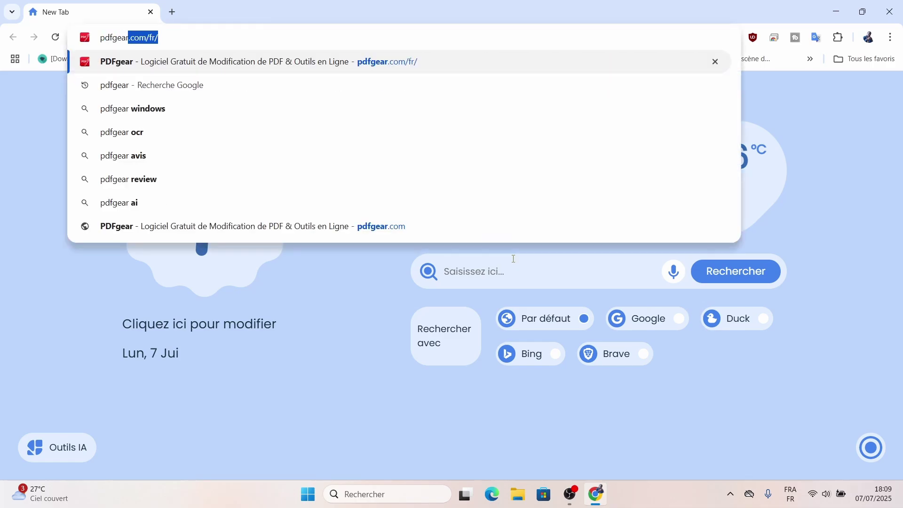
{"action": "key", "text": "Return"}
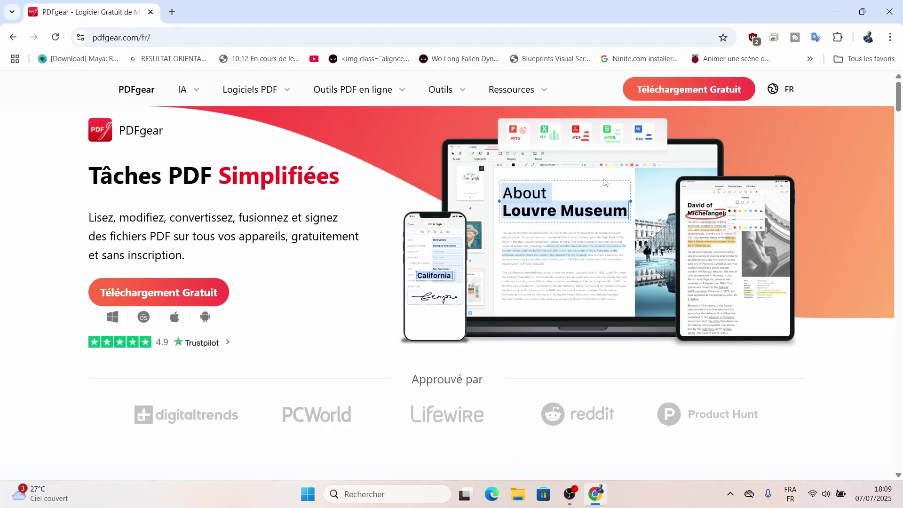
Step: Examine the PDFgear home page and its section of free online PDF tools
{"action": "scroll", "coordinate": [360, 188], "scroll_direction": "down", "scroll_amount": 10}
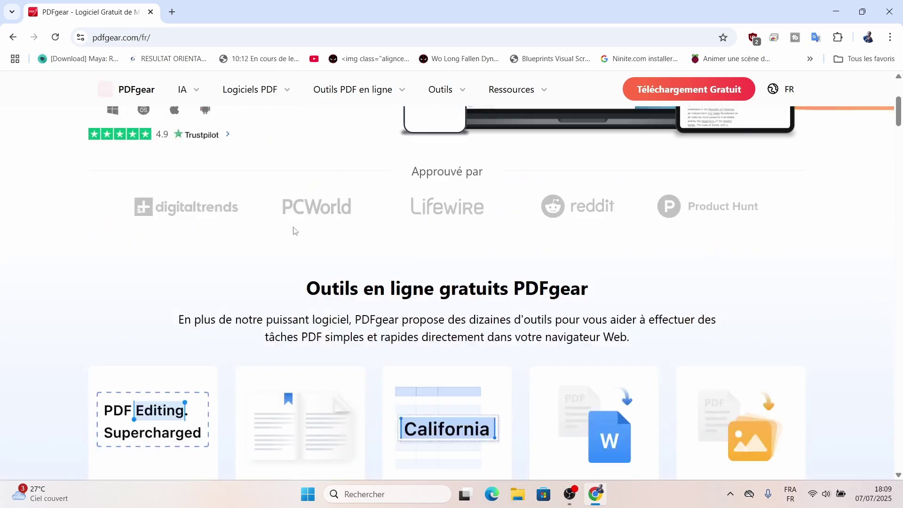
{"action": "scroll", "coordinate": [283, 182], "scroll_direction": "up", "scroll_amount": 7}
{"action": "scroll", "coordinate": [309, 221], "scroll_direction": "down", "scroll_amount": 4}
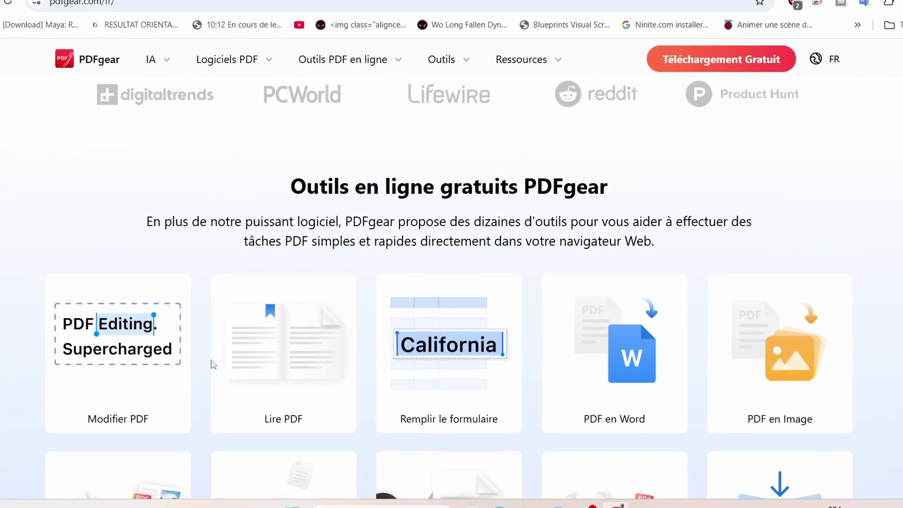
{"action": "scroll", "coordinate": [301, 365], "scroll_direction": "down", "scroll_amount": 3}
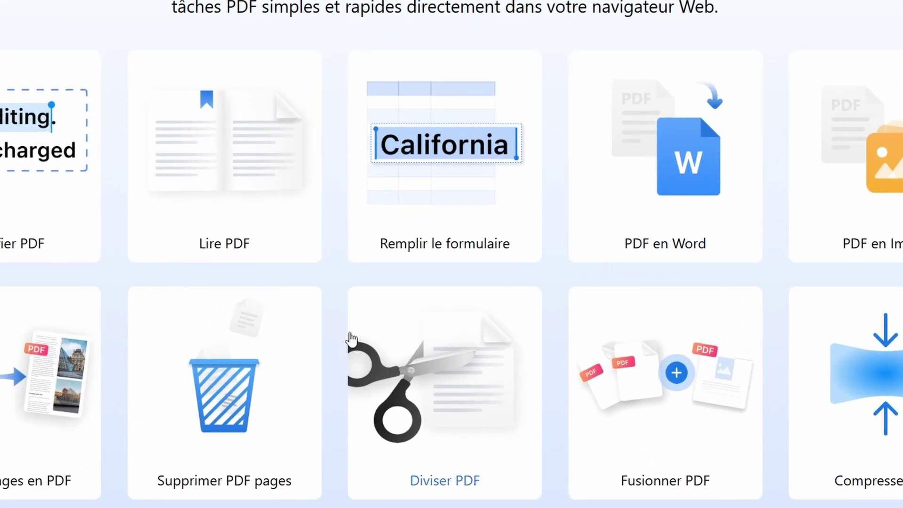
{"action": "scroll", "coordinate": [162, 301], "scroll_direction": "down", "scroll_amount": 4}
{"action": "scroll", "coordinate": [202, 280], "scroll_direction": "up", "scroll_amount": 10}
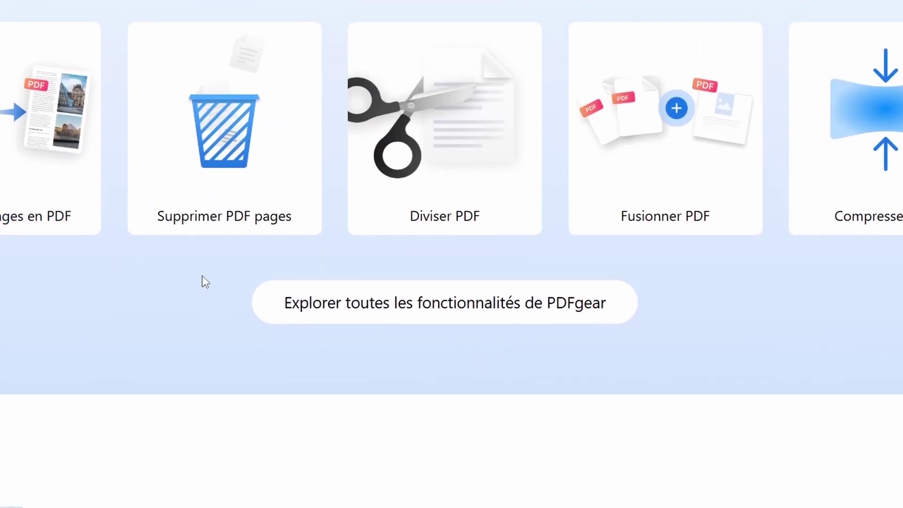
{"action": "scroll", "coordinate": [464, 308], "scroll_direction": "down", "scroll_amount": 7}
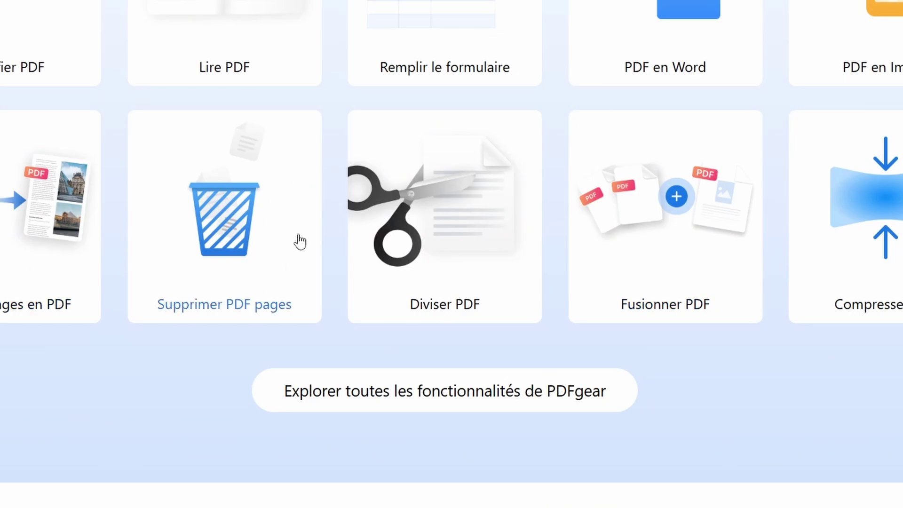
{"action": "scroll", "coordinate": [247, 208], "scroll_direction": "up", "scroll_amount": 6}
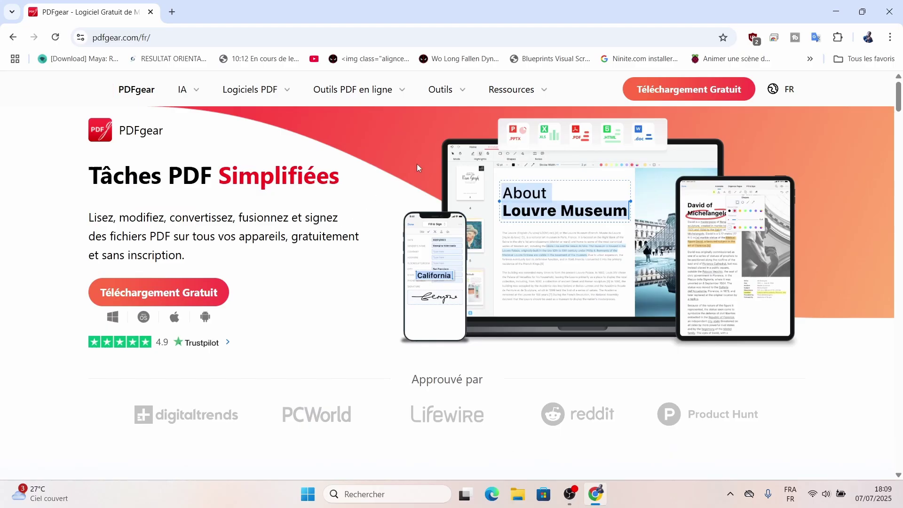
{"action": "scroll", "coordinate": [254, 272], "scroll_direction": "down", "scroll_amount": 6}
{"action": "scroll", "coordinate": [254, 272], "scroll_direction": "up", "scroll_amount": 6}
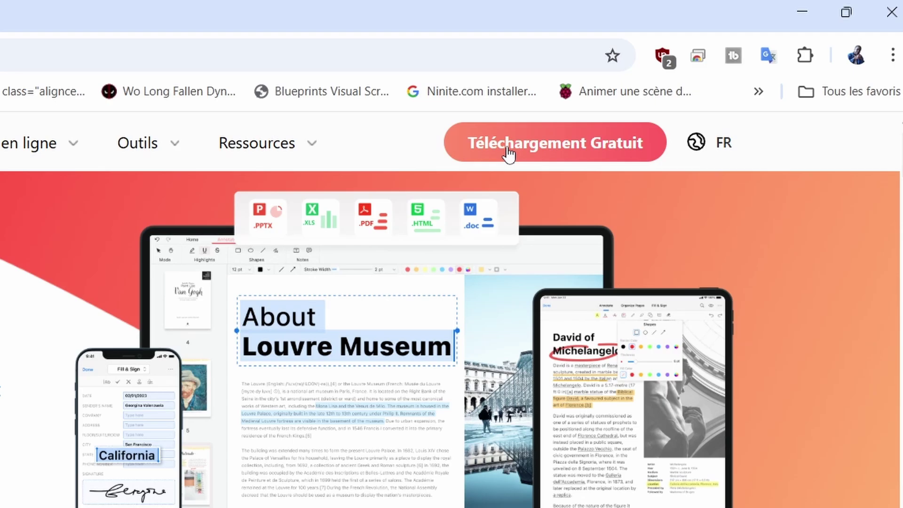
Step: Try to download the PDFgear installer for free and dismiss the duplicate download link dialog
{"action": "left_click", "coordinate": [508, 149]}
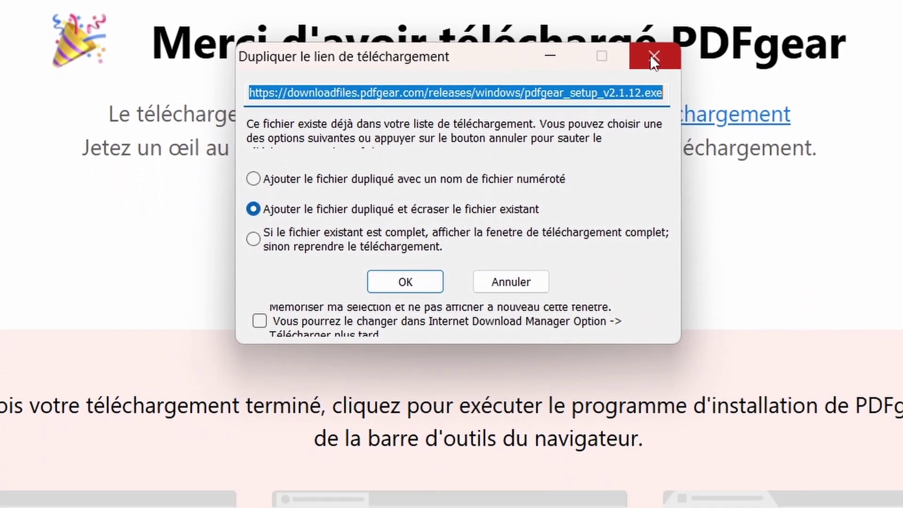
{"action": "left_click", "coordinate": [652, 57]}
{"action": "scroll", "coordinate": [559, 136], "scroll_direction": "down", "scroll_amount": 15}
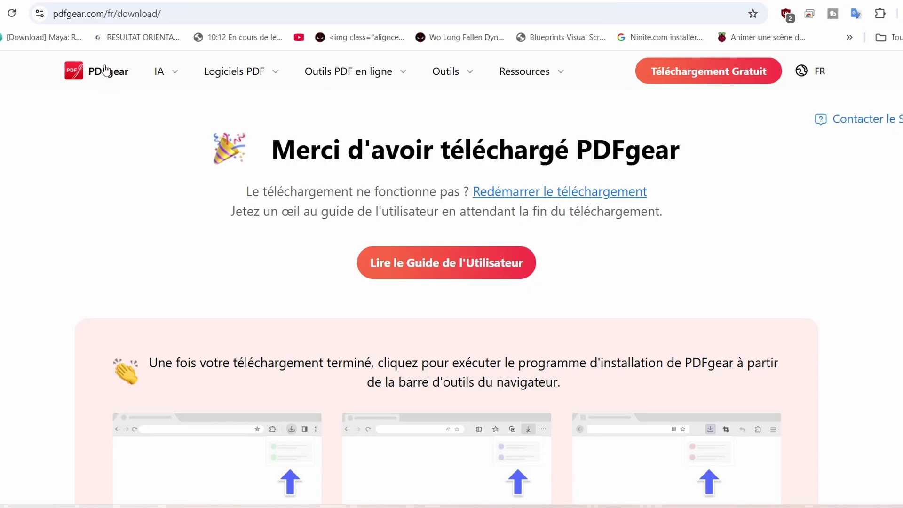
Step: Return to the PDFgear home page and open the online "Modifier le PDF" tool to review its page
{"action": "left_click", "coordinate": [105, 71]}
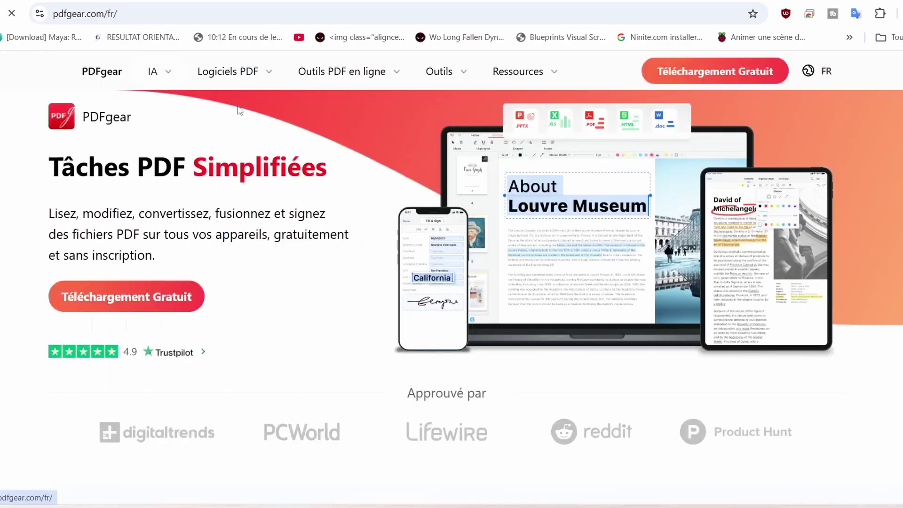
{"action": "scroll", "coordinate": [503, 259], "scroll_direction": "down", "scroll_amount": 15}
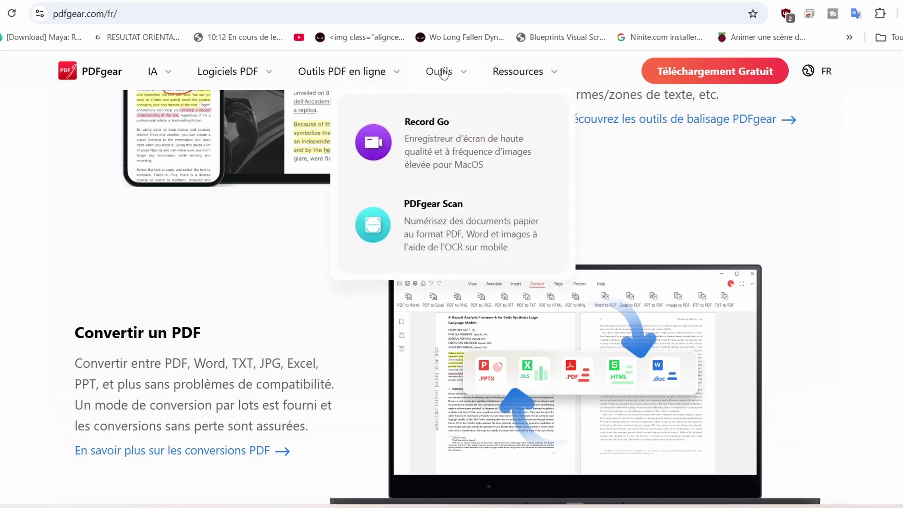
{"action": "mouse_move", "coordinate": [282, 75]}
{"action": "mouse_move", "coordinate": [381, 76]}
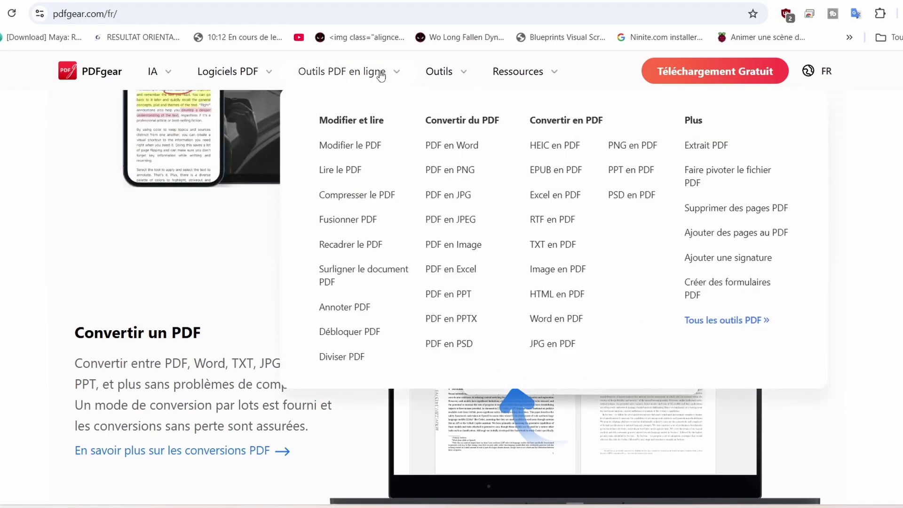
{"action": "left_click", "coordinate": [359, 149]}
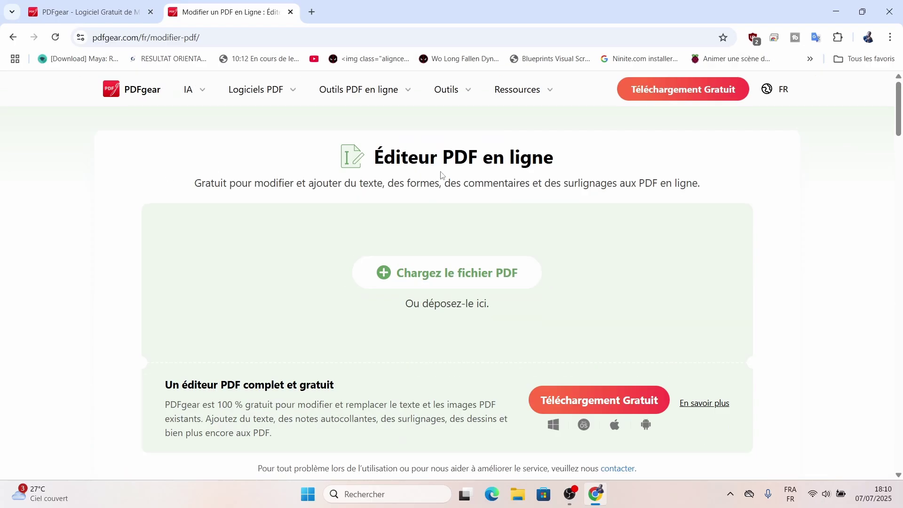
{"action": "scroll", "coordinate": [454, 201], "scroll_direction": "down", "scroll_amount": 9}
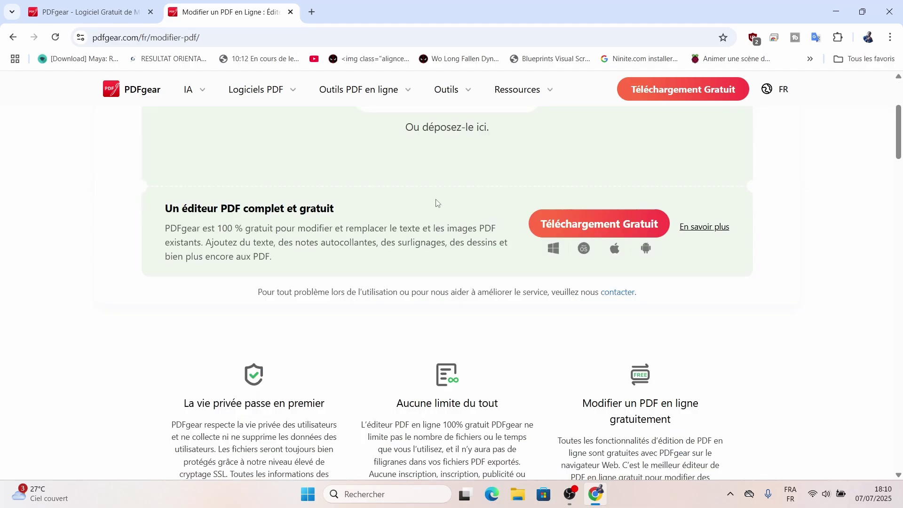
{"action": "scroll", "coordinate": [453, 201], "scroll_direction": "up", "scroll_amount": 9}
Step: Minimize the browser, launch the PDFgear desktop application and open "Histoire du PDF" from the Documents folder
{"action": "left_click", "coordinate": [833, 7]}
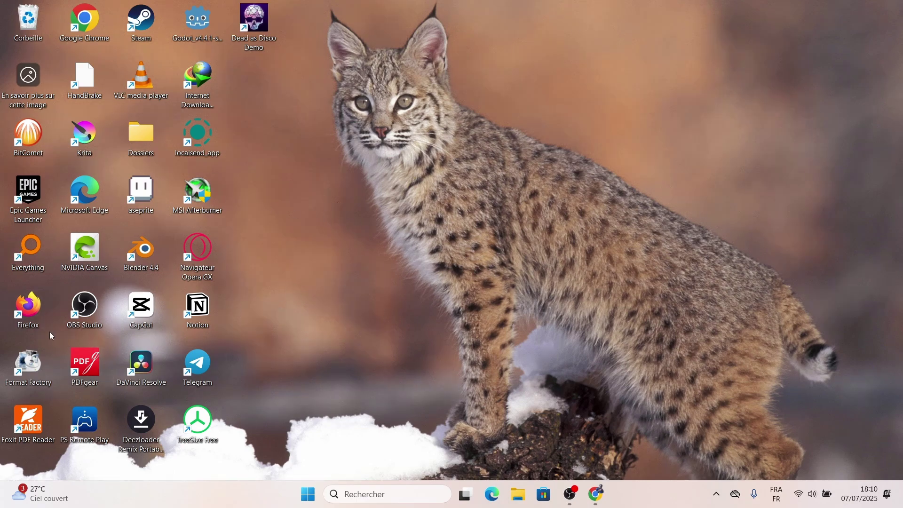
{"action": "double_click", "coordinate": [92, 371]}
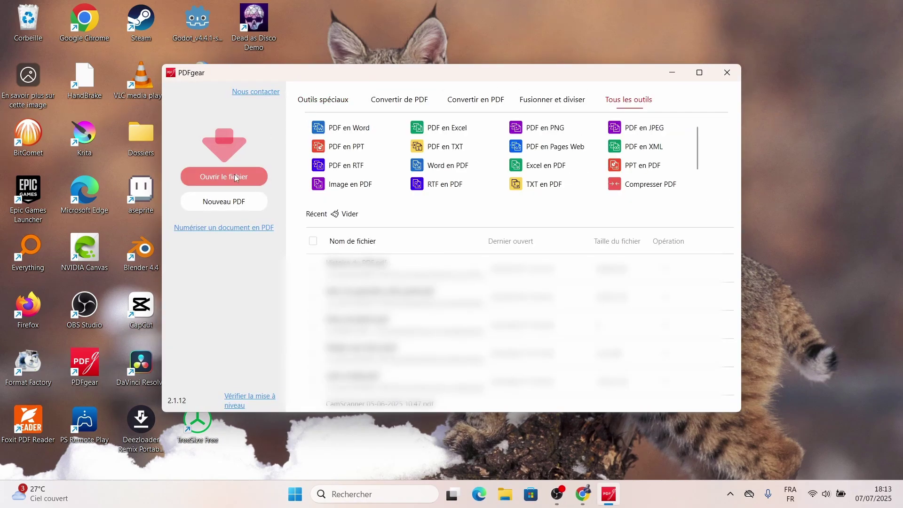
{"action": "left_click", "coordinate": [236, 178]}
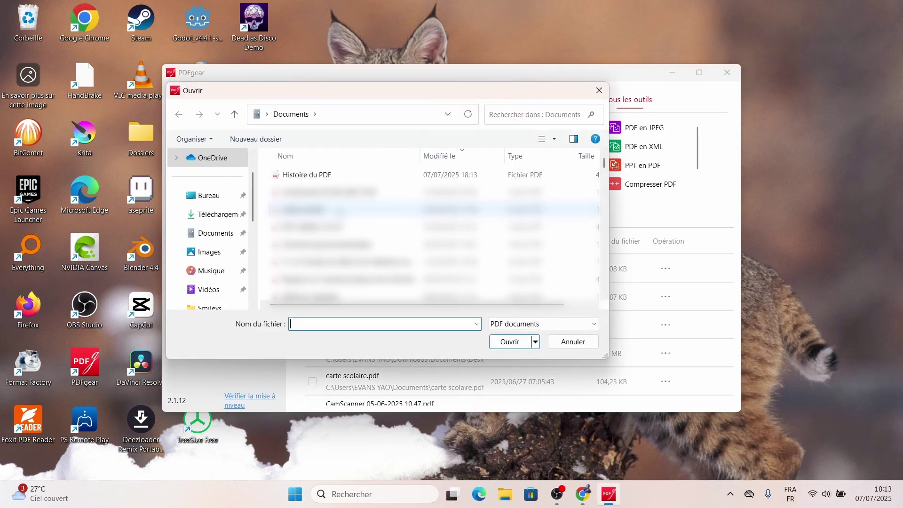
{"action": "double_click", "coordinate": [306, 176]}
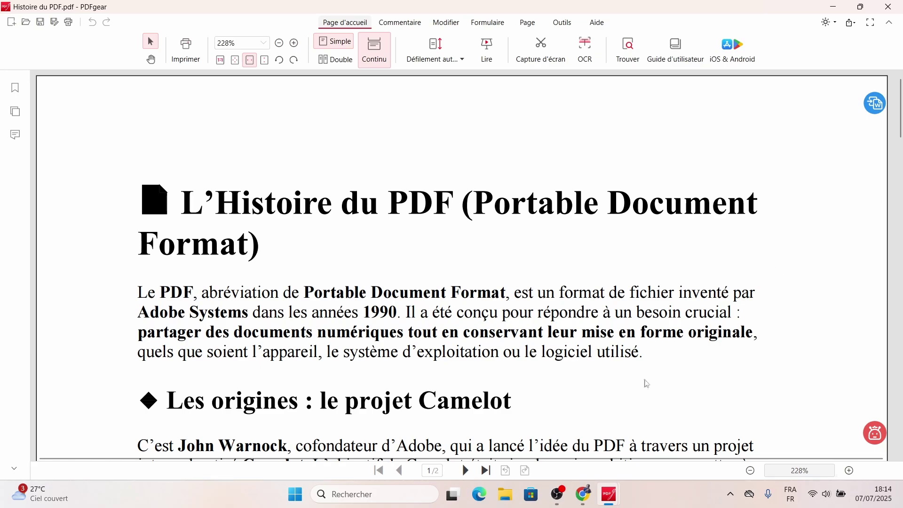
{"action": "scroll", "coordinate": [340, 213], "scroll_direction": "down", "scroll_amount": 1}
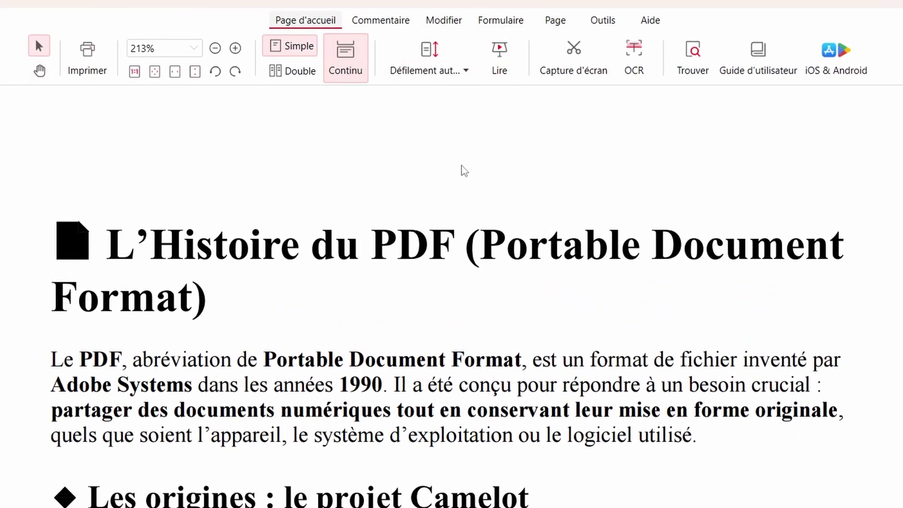
{"action": "scroll", "coordinate": [534, 137], "scroll_direction": "down", "scroll_amount": 5}
{"action": "scroll", "coordinate": [609, 371], "scroll_direction": "up", "scroll_amount": 5}
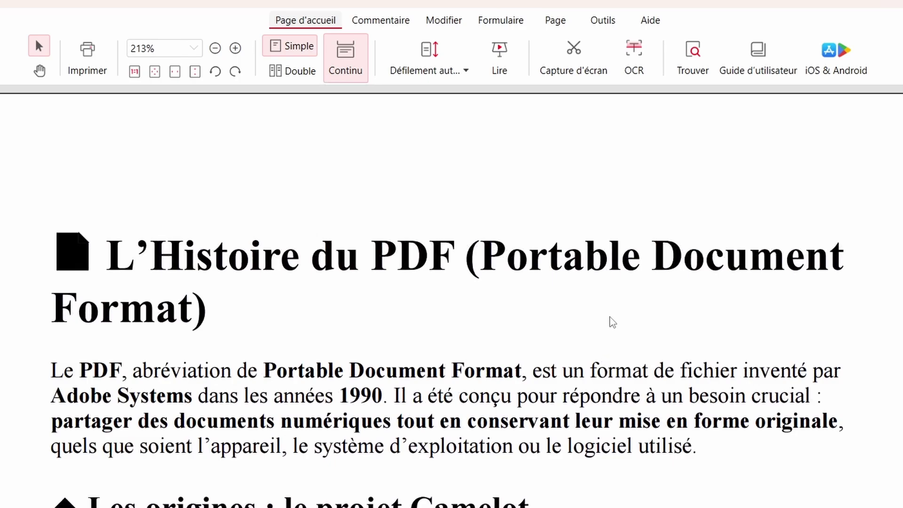
{"action": "scroll", "coordinate": [871, 256], "scroll_direction": "down", "scroll_amount": 1}
{"action": "scroll", "coordinate": [681, 299], "scroll_direction": "up", "scroll_amount": 1}
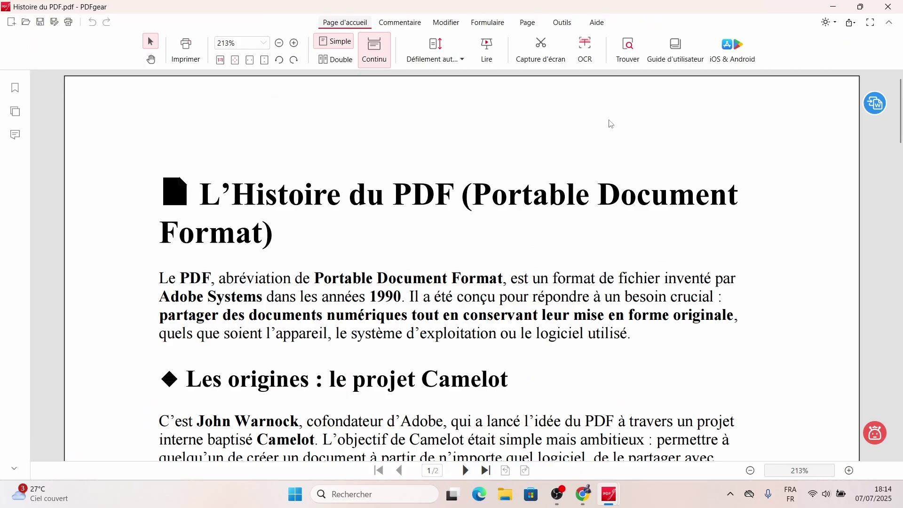
Step: Extract the introductory paragraph's text below the title with OCR and copy it to the clipboard
{"action": "left_click", "coordinate": [589, 55]}
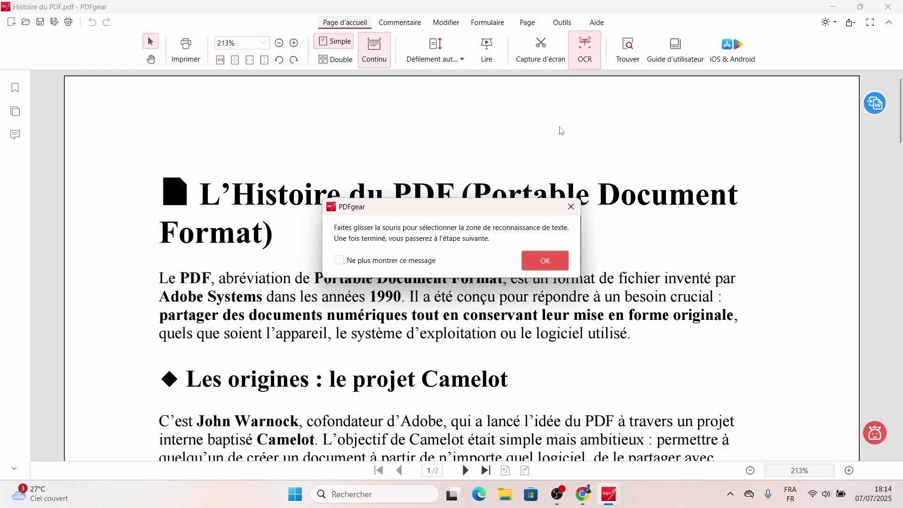
{"action": "left_click", "coordinate": [545, 261]}
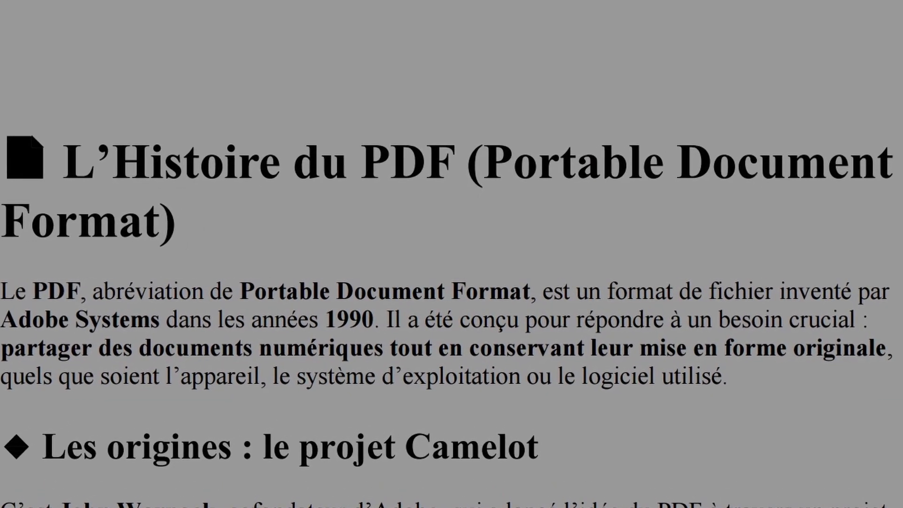
{"action": "left_click_drag", "start_coordinate": [2, 270], "coordinate": [896, 409]}
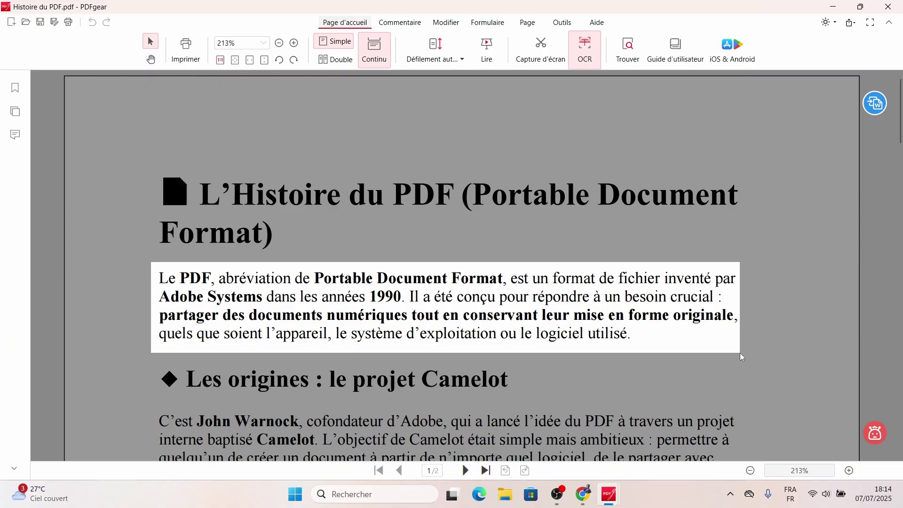
{"action": "left_click_drag", "start_coordinate": [740, 353], "coordinate": [742, 352]}
{"action": "left_click", "coordinate": [726, 365]}
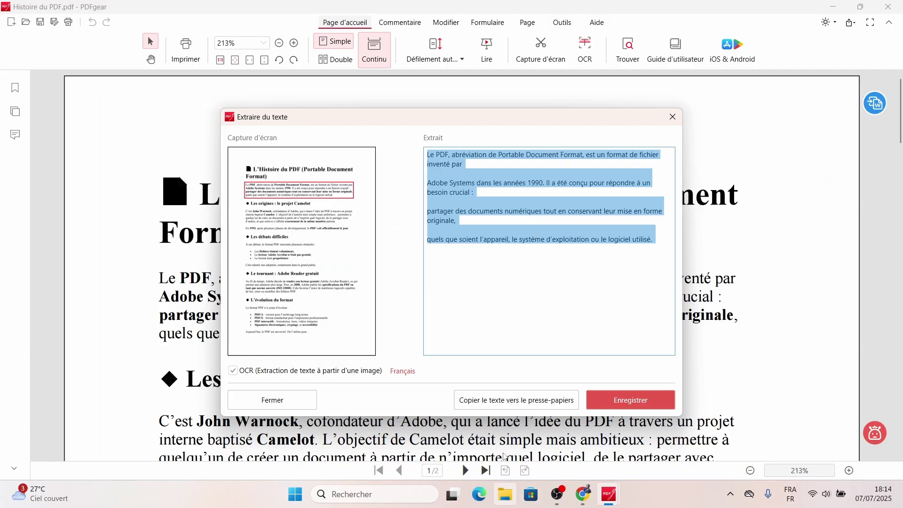
{"action": "left_click", "coordinate": [532, 409]}
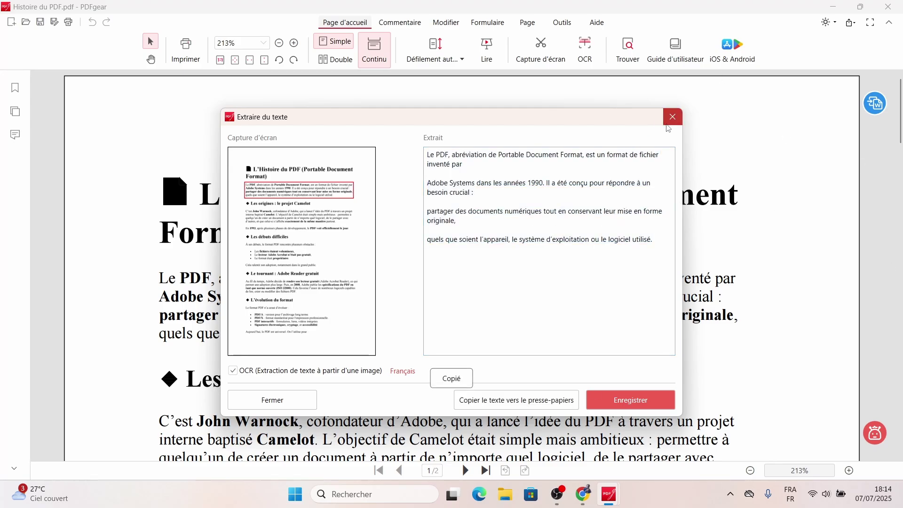
{"action": "left_click", "coordinate": [668, 123]}
Step: Highlight passages in yellow in the introductory paragraph and the "Les origines : le projet Camelot" section at 100% zoom
{"action": "key", "text": "ctrl+1"}
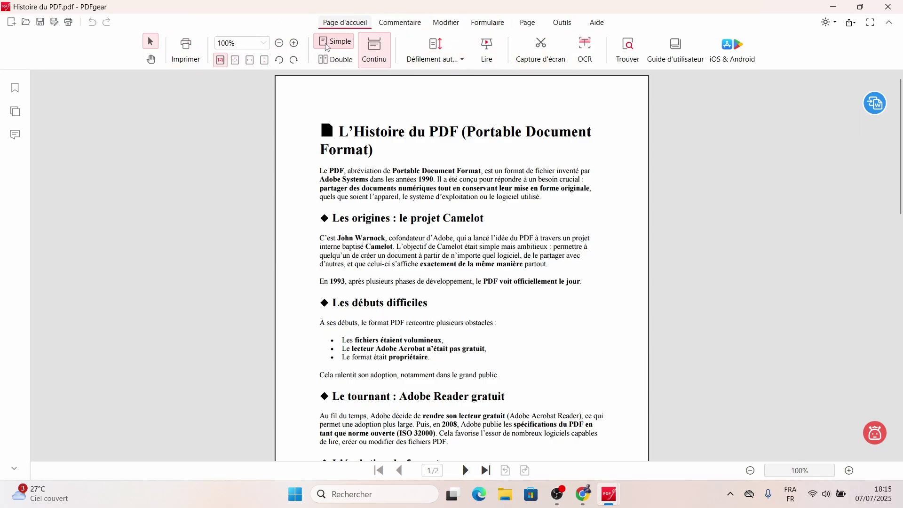
{"action": "left_click", "coordinate": [399, 24]}
{"action": "left_click", "coordinate": [150, 51]}
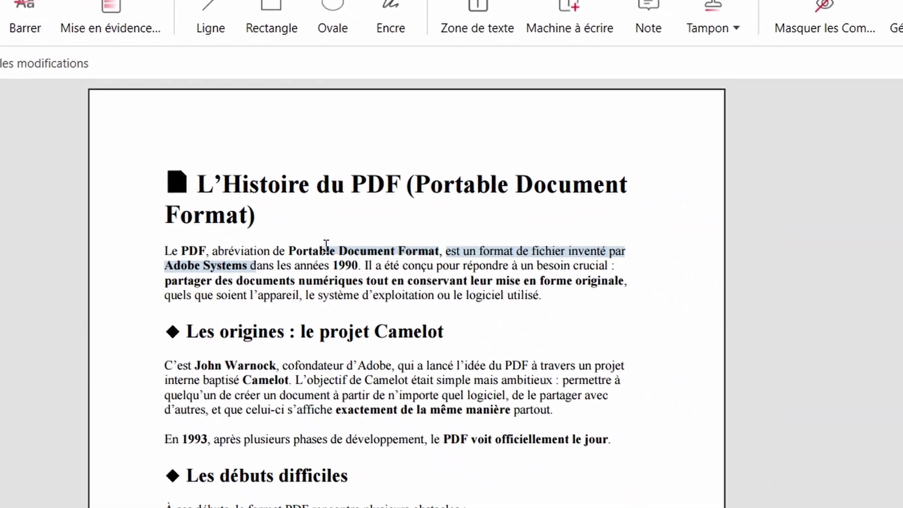
{"action": "left_click_drag", "start_coordinate": [326, 243], "coordinate": [181, 251]}
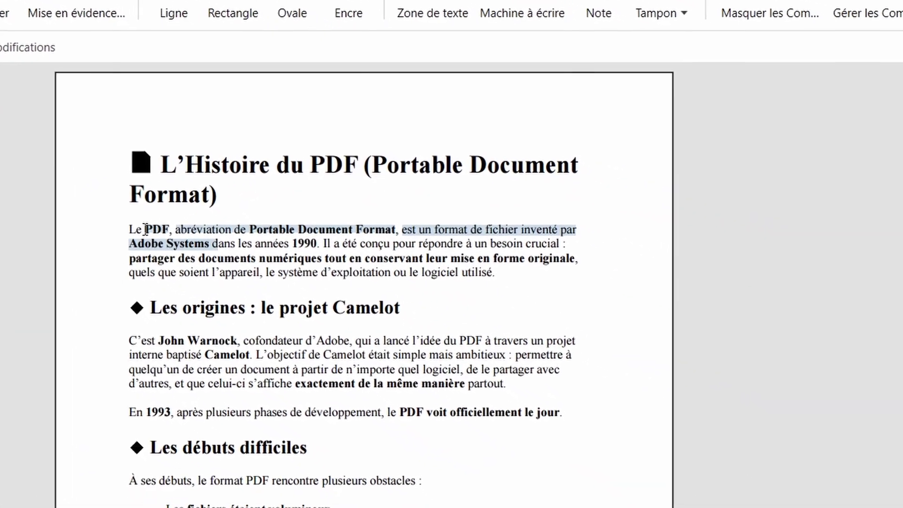
{"action": "left_click_drag", "start_coordinate": [329, 280], "coordinate": [461, 281]}
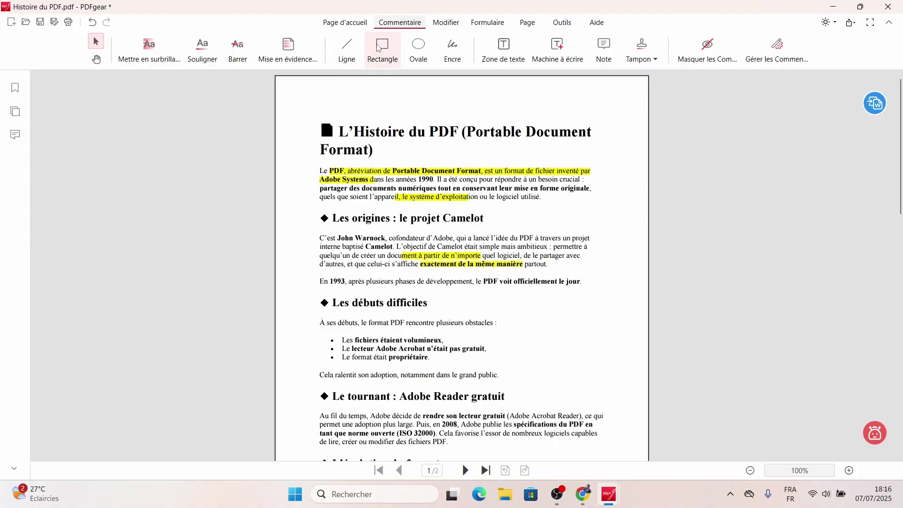
Step: Annotate the page with a line below the title, a rectangle over the introduction's line ends and an oval over the Camelot paragraph's line ends
{"action": "left_click", "coordinate": [346, 56]}
{"action": "key", "text": "r"}
{"action": "mouse_move", "coordinate": [539, 176]}
{"action": "left_mouse_down"}
{"action": "mouse_move", "coordinate": [569, 216]}
{"action": "mouse_move", "coordinate": [596, 227]}
{"action": "left_mouse_up"}
{"action": "key", "text": "o"}
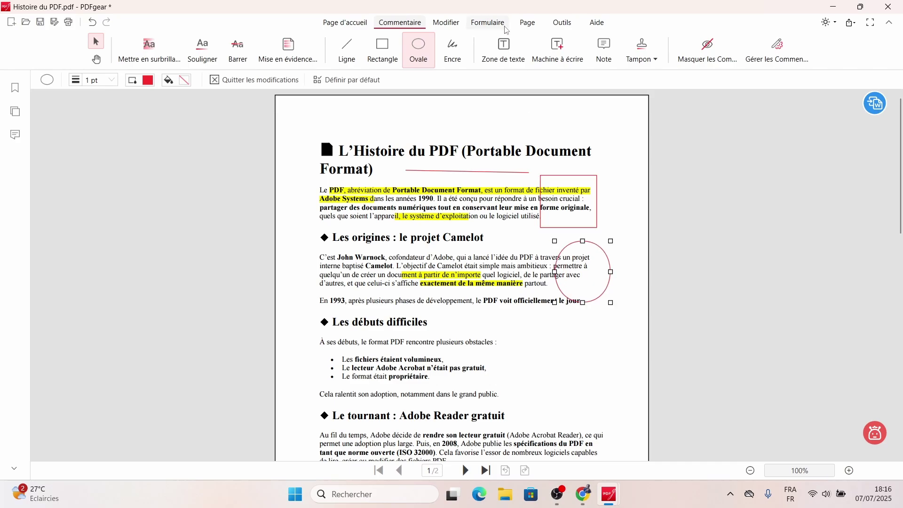
Step: Add a text box below the Conclusion paragraph on page 2 containing "salut je suis un fichier pdf modifiable"
{"action": "left_click", "coordinate": [503, 49]}
{"action": "scroll", "coordinate": [522, 277], "scroll_direction": "down", "scroll_amount": 4}
{"action": "scroll", "coordinate": [463, 308], "scroll_direction": "down", "scroll_amount": 10}
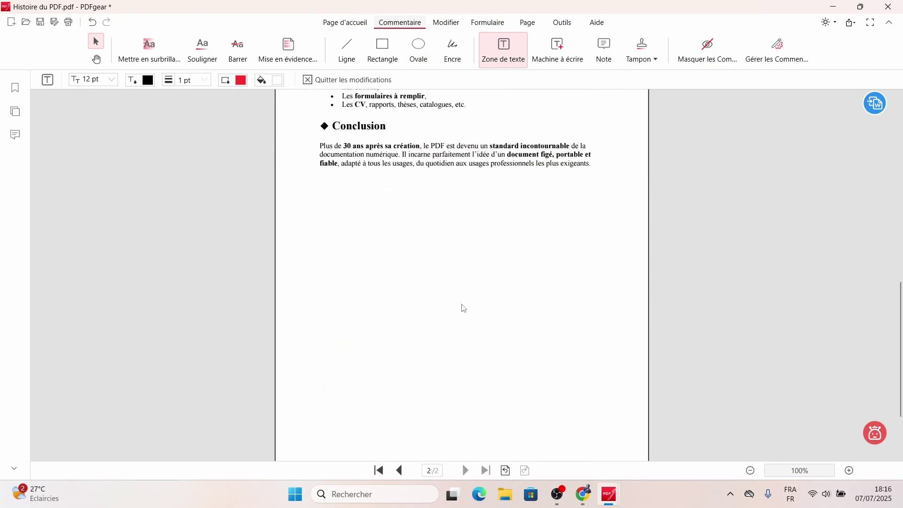
{"action": "left_click_drag", "start_coordinate": [329, 195], "coordinate": [578, 252]}
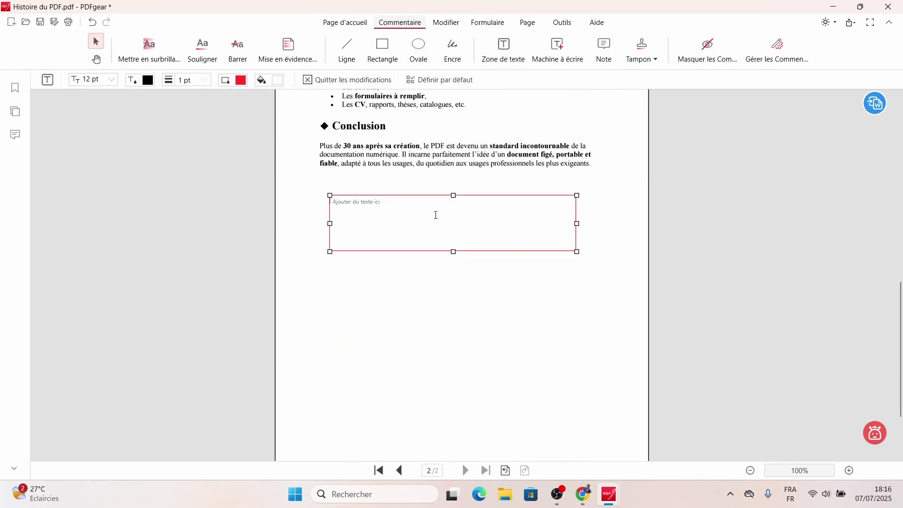
{"action": "type", "text": "salut je suis un fichier"}
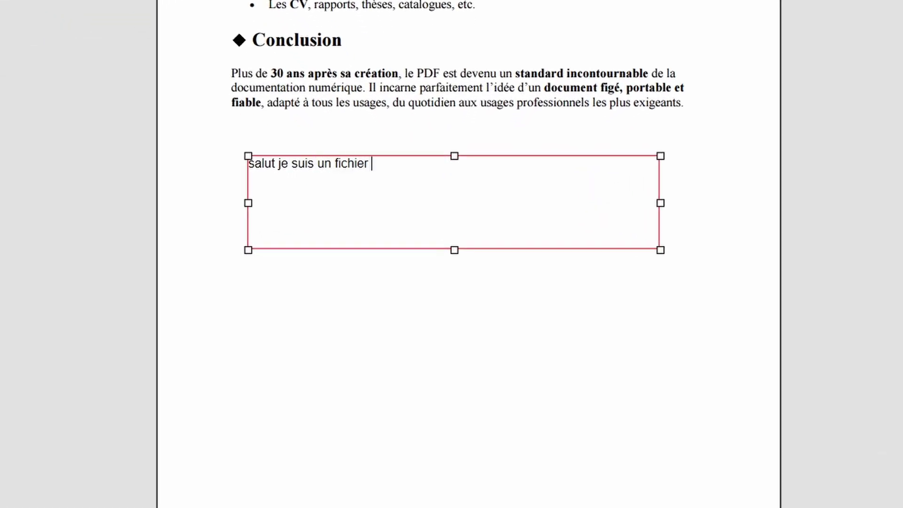
{"action": "type", "text": "pdf modifiab"}
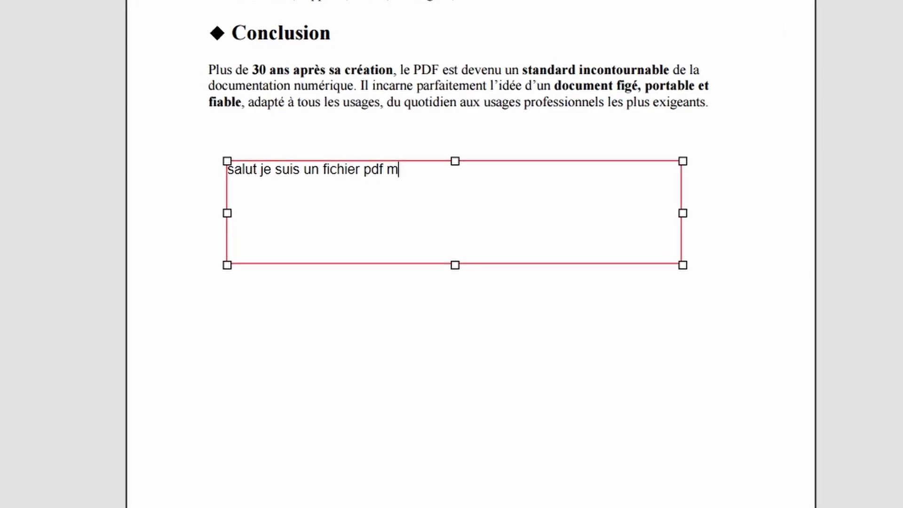
{"action": "type", "text": "le"}
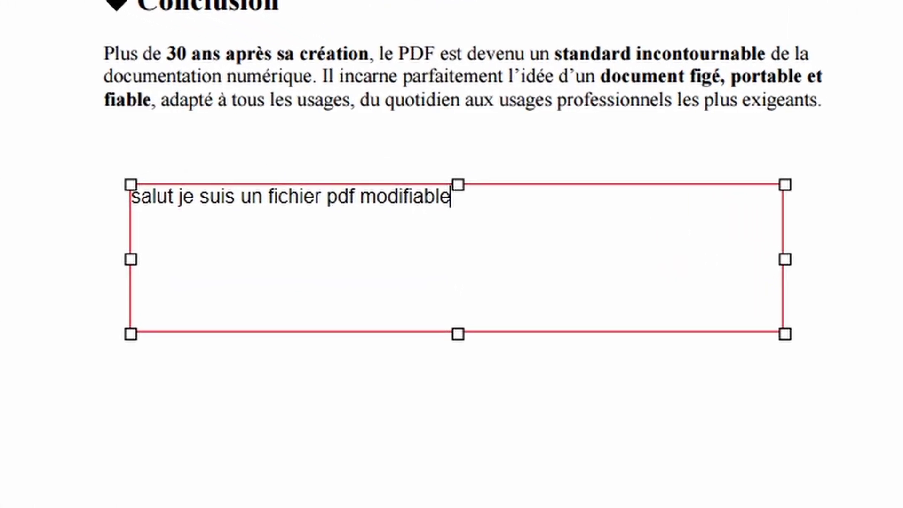
Step: Create a text watermark reading "NE PAS TOUCHER" on the current page
{"action": "left_click", "coordinate": [446, 46]}
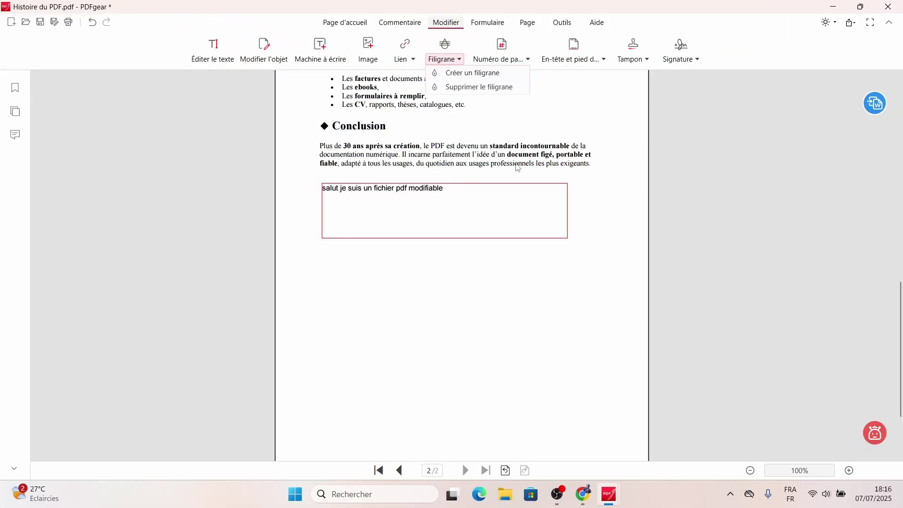
{"action": "left_click", "coordinate": [468, 74]}
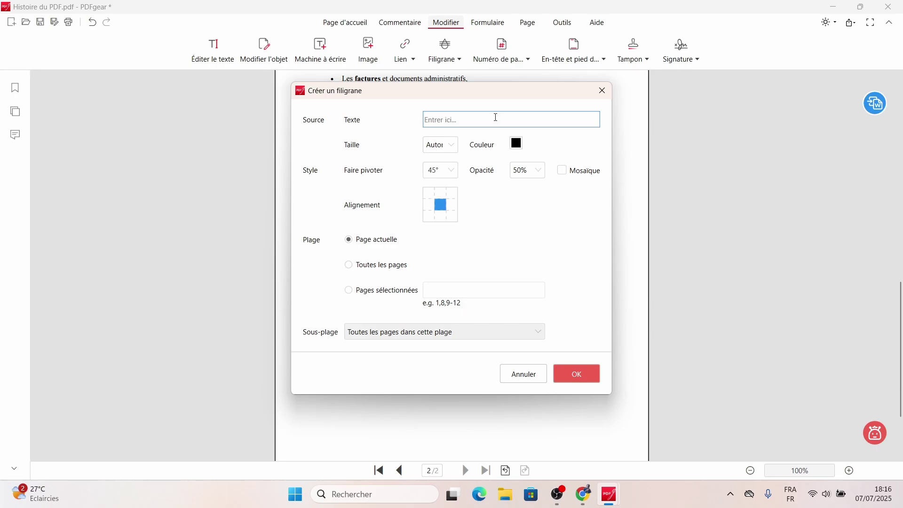
{"action": "type", "text": "NE PAS TOUCHER"}
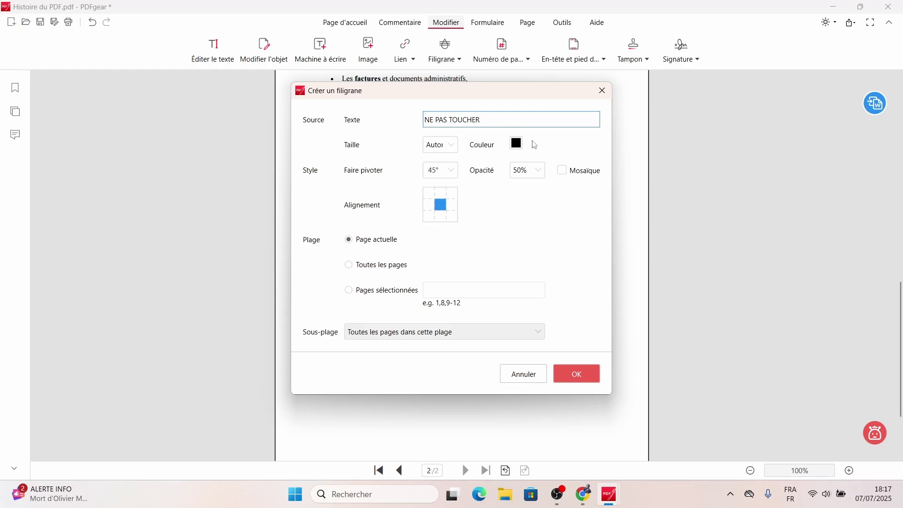
{"action": "left_click", "coordinate": [573, 372]}
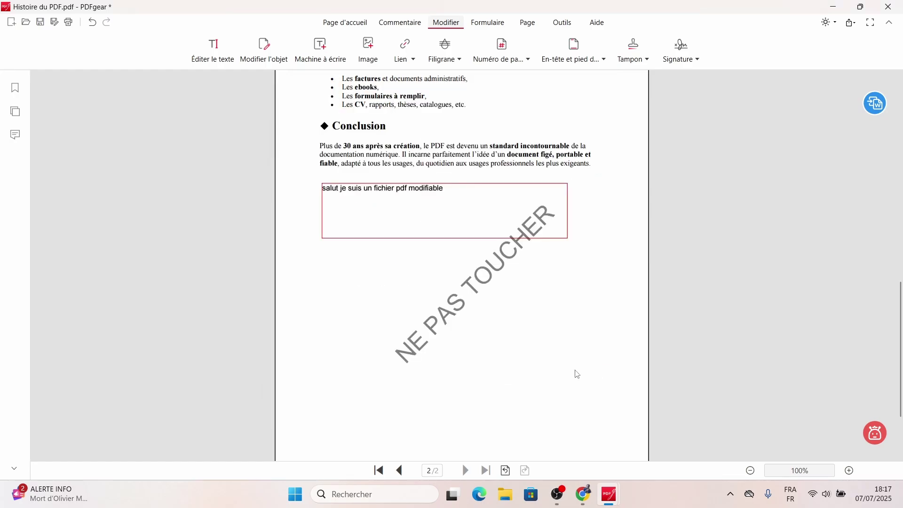
Step: Create a freehand-drawn signature and place it on page 2 below the watermark, towards the page's right edge
{"action": "scroll", "coordinate": [472, 301], "scroll_direction": "down", "scroll_amount": 2}
{"action": "scroll", "coordinate": [542, 292], "scroll_direction": "up", "scroll_amount": 1}
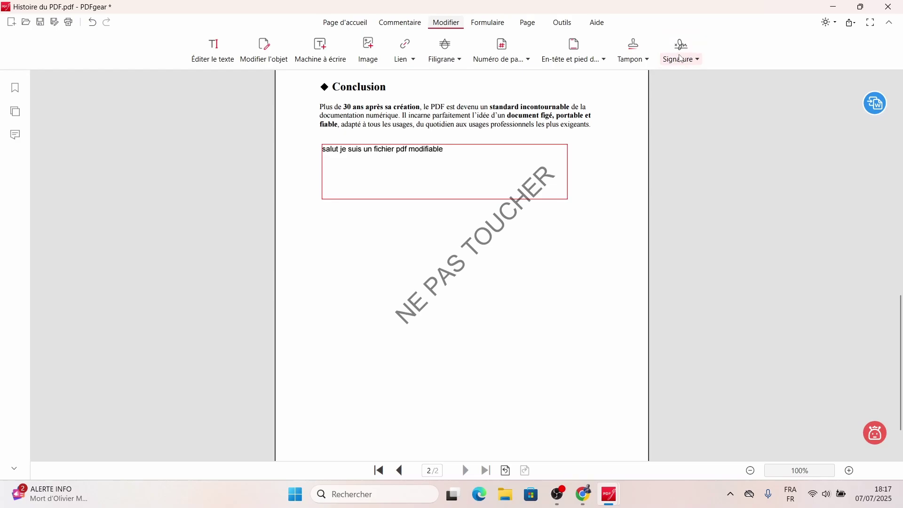
{"action": "left_click", "coordinate": [685, 60]}
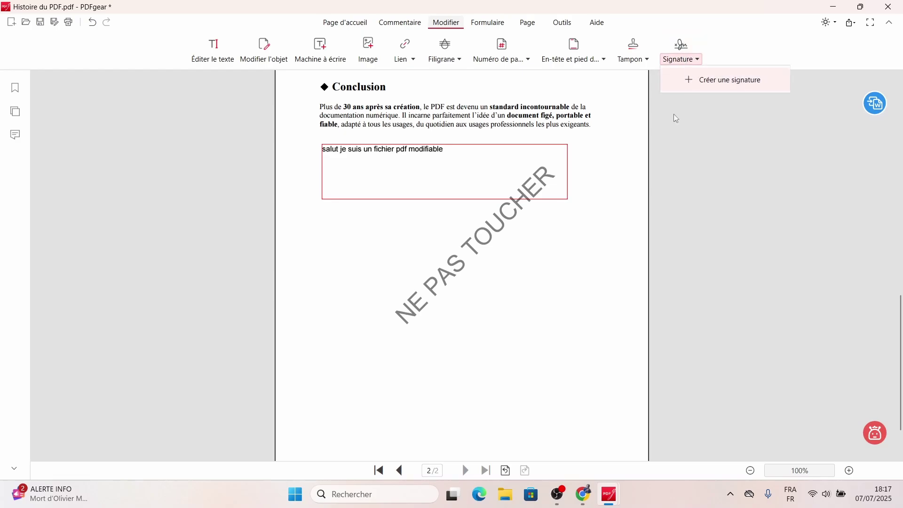
{"action": "left_click", "coordinate": [699, 84]}
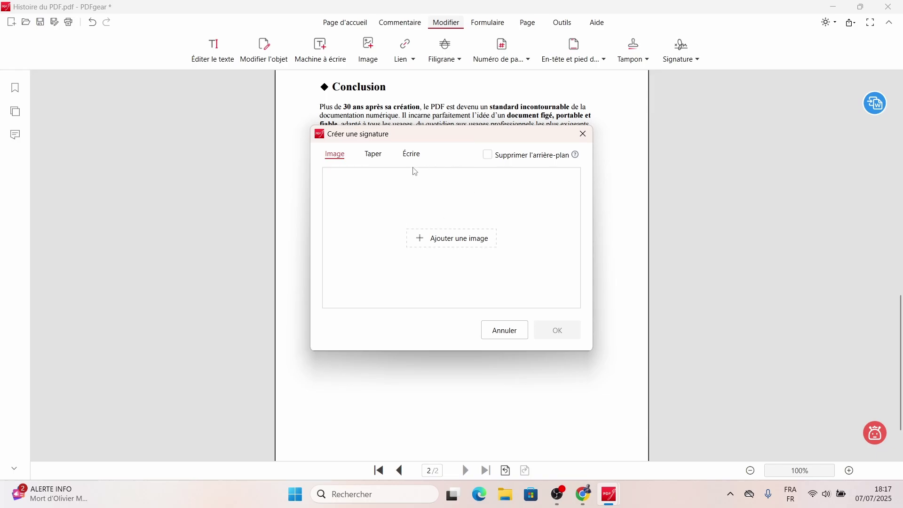
{"action": "left_click", "coordinate": [374, 155]}
{"action": "type", "text": "fgfdhf"}
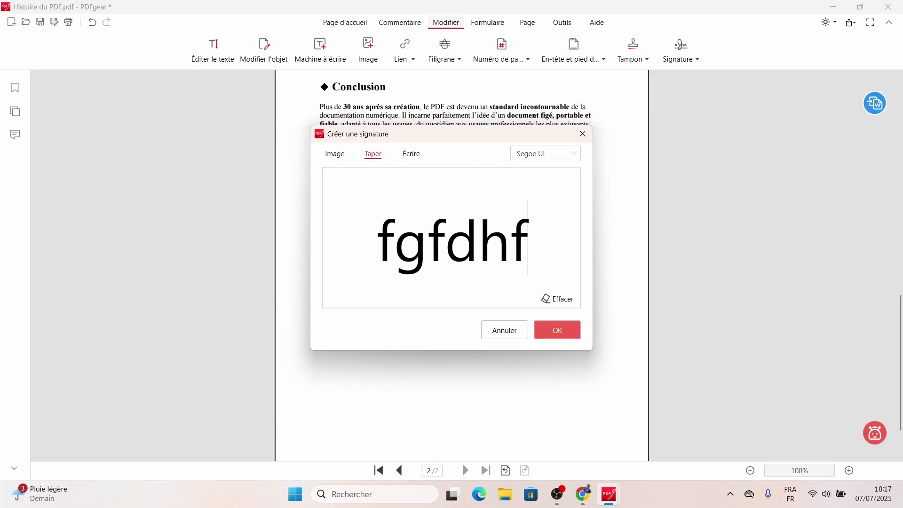
{"action": "left_click", "coordinate": [411, 154]}
{"action": "left_click_drag", "start_coordinate": [364, 282], "coordinate": [432, 275]}
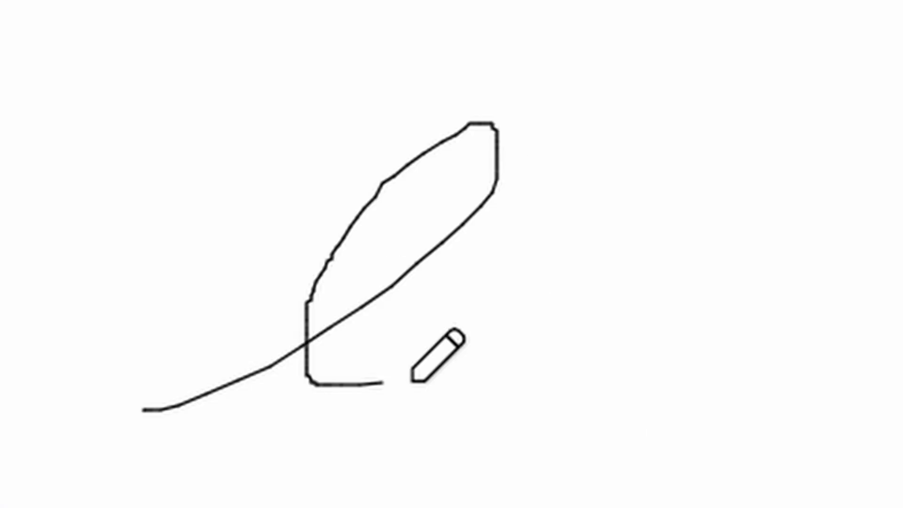
{"action": "mouse_move", "coordinate": [412, 380]}
{"action": "left_mouse_down"}
{"action": "mouse_move", "coordinate": [826, 4]}
{"action": "mouse_move", "coordinate": [312, 494]}
{"action": "mouse_move", "coordinate": [363, 374]}
{"action": "mouse_move", "coordinate": [673, 207]}
{"action": "mouse_move", "coordinate": [447, 359]}
{"action": "mouse_move", "coordinate": [586, 310]}
{"action": "left_mouse_up"}
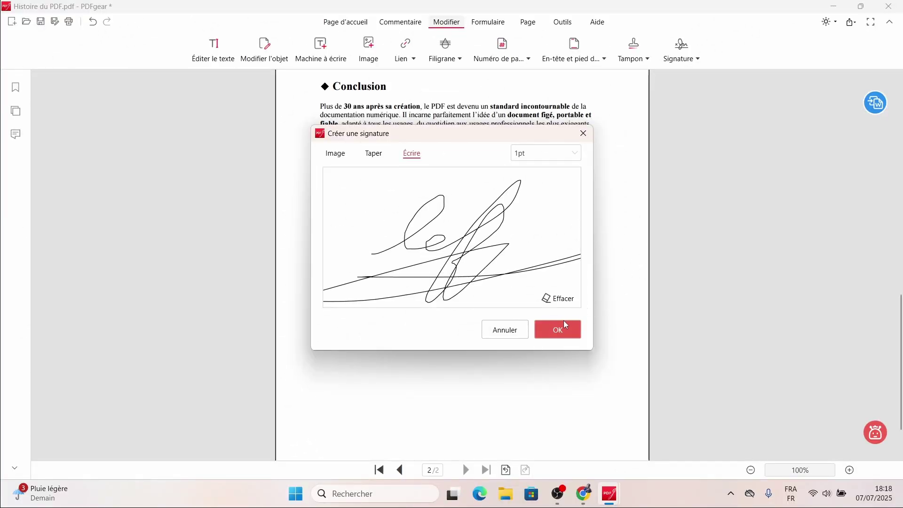
{"action": "left_click", "coordinate": [565, 324]}
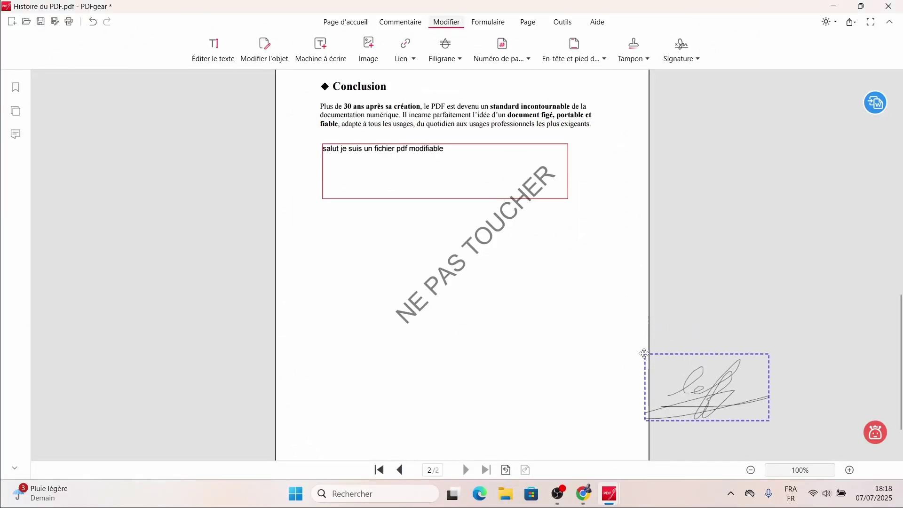
{"action": "left_click", "coordinate": [476, 382]}
{"action": "scroll", "coordinate": [536, 378], "scroll_direction": "down", "scroll_amount": 1}
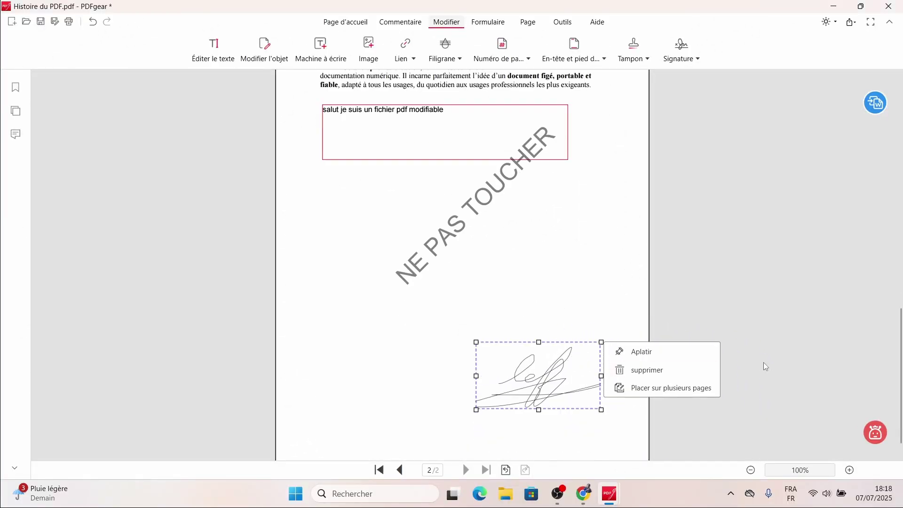
Step: Select page 2 in the page overview and delete it from the document
{"action": "left_click", "coordinate": [487, 22]}
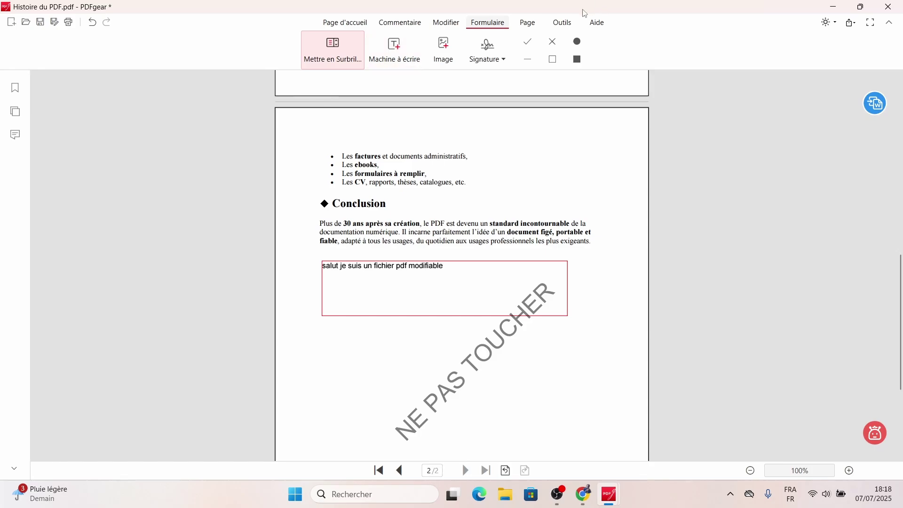
{"action": "left_click", "coordinate": [527, 24]}
{"action": "left_click", "coordinate": [195, 230]}
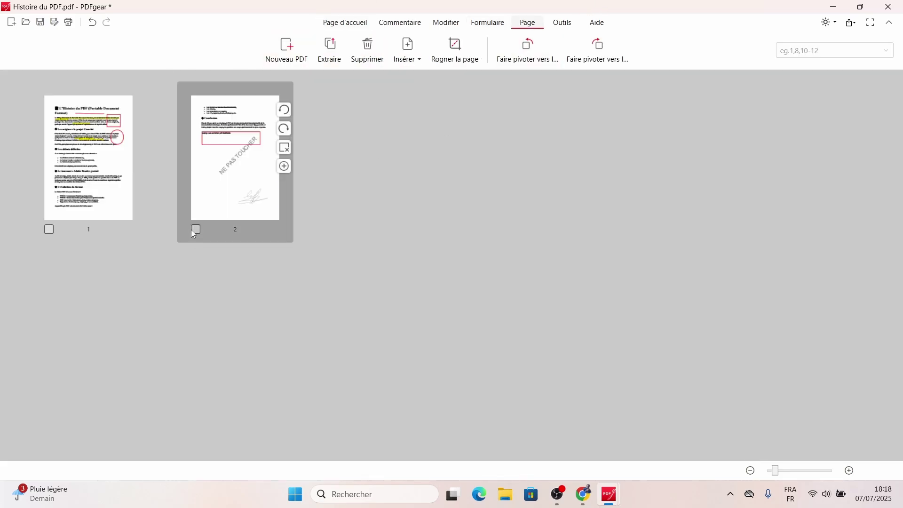
{"action": "left_click", "coordinate": [284, 148]}
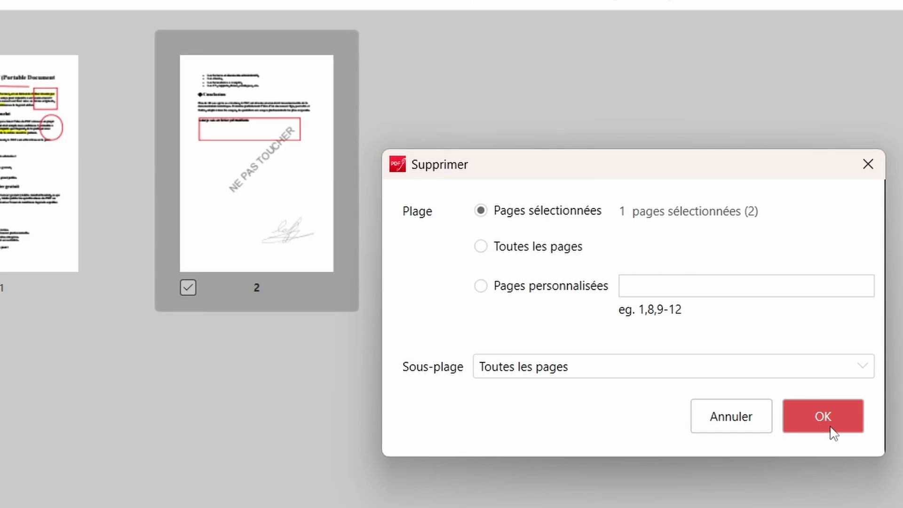
{"action": "left_click", "coordinate": [823, 416]}
{"action": "left_click", "coordinate": [681, 339]}
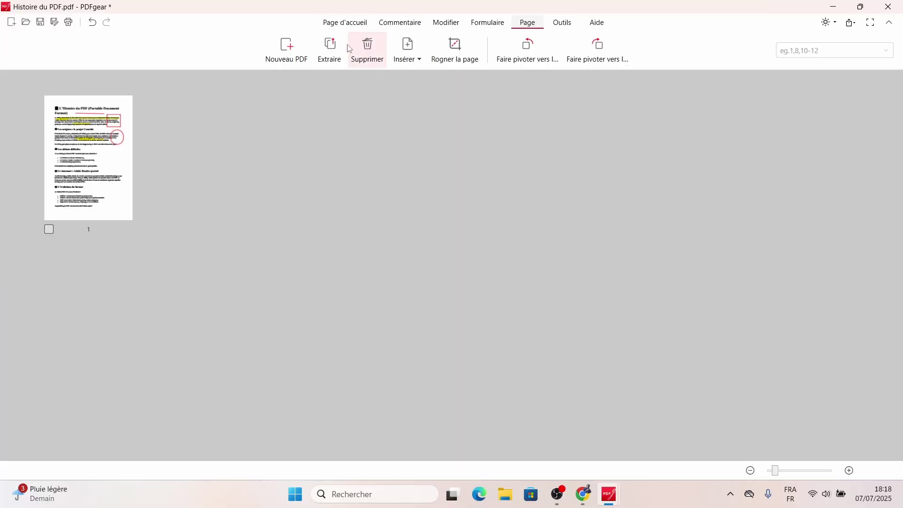
{"action": "left_click", "coordinate": [331, 50]}
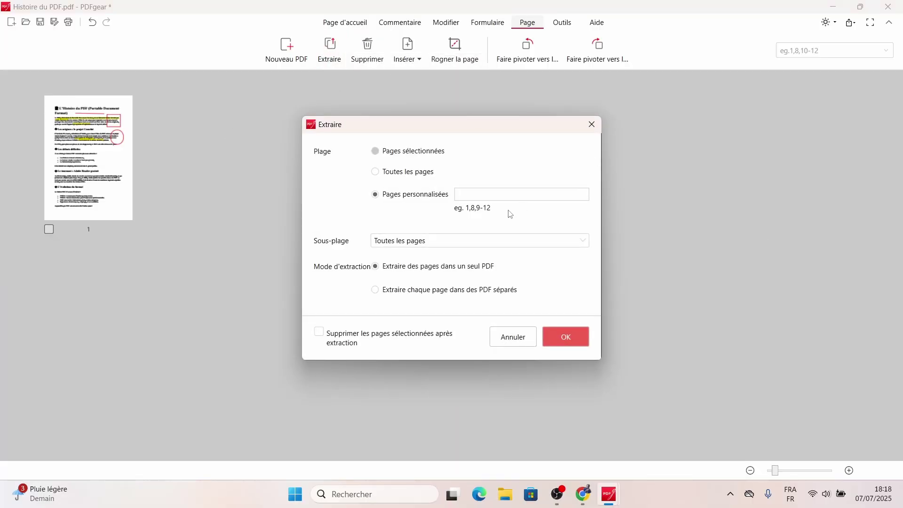
{"action": "left_click", "coordinate": [592, 126]}
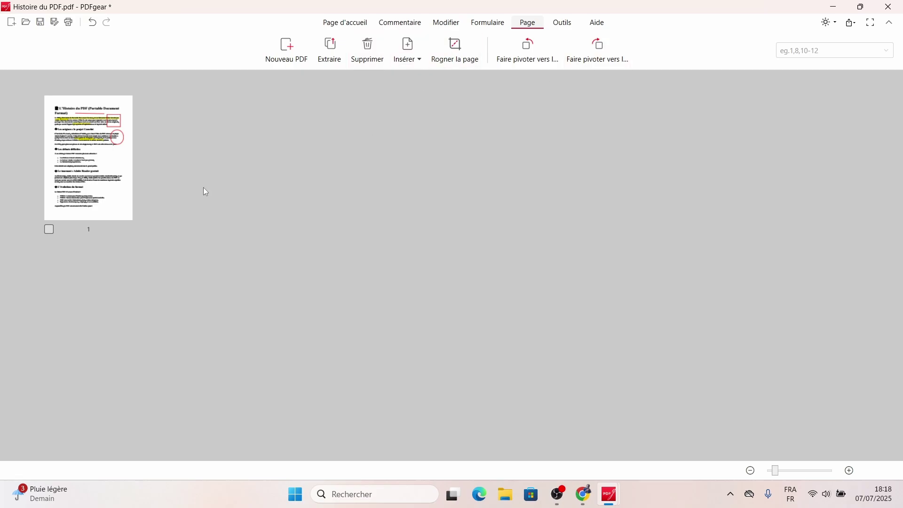
{"action": "left_click", "coordinate": [408, 59]}
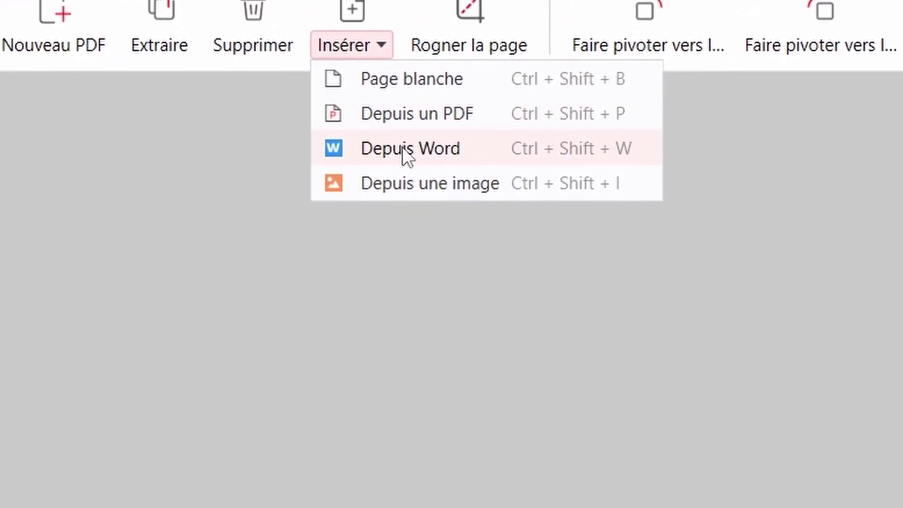
{"action": "left_click", "coordinate": [412, 183]}
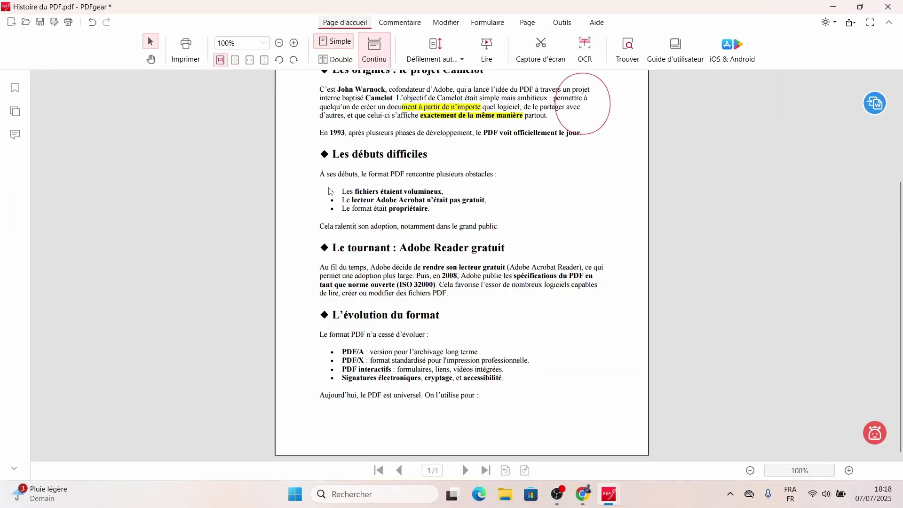
Step: Widen the oval annotation leftward so it spans most of the Camelot paragraph
{"action": "scroll", "coordinate": [329, 192], "scroll_direction": "up", "scroll_amount": 3}
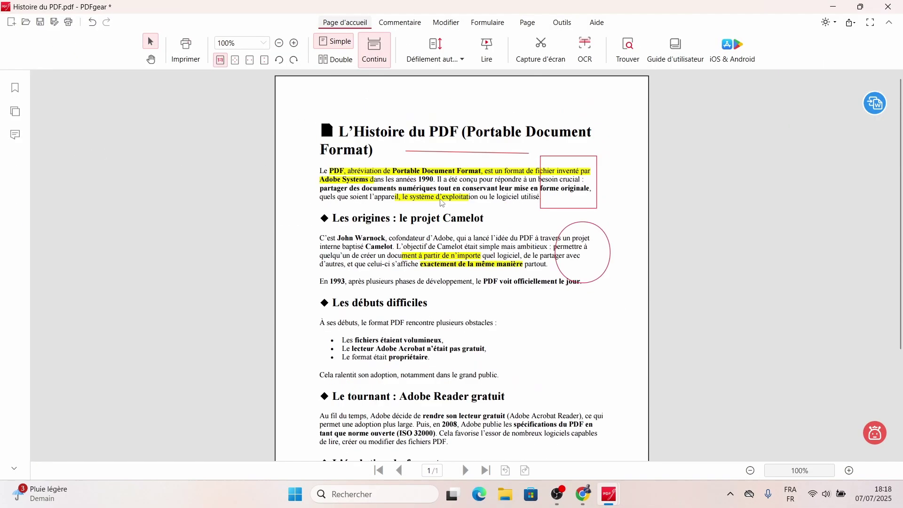
{"action": "scroll", "coordinate": [447, 207], "scroll_direction": "down", "scroll_amount": 3}
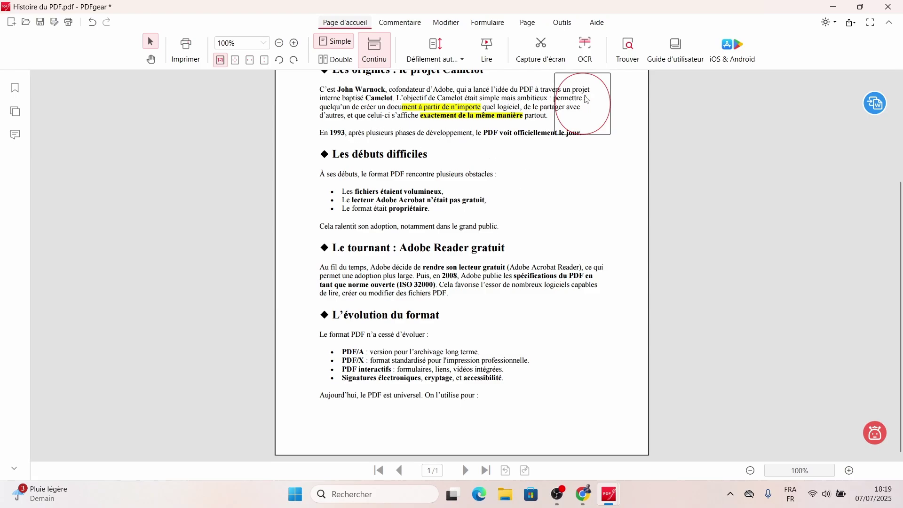
{"action": "left_click", "coordinate": [573, 106]}
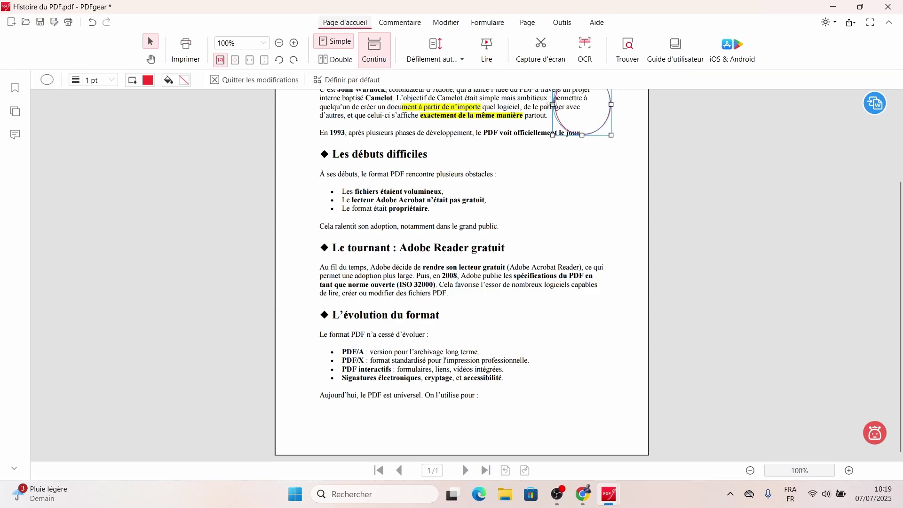
{"action": "left_click_drag", "start_coordinate": [554, 119], "coordinate": [401, 119]}
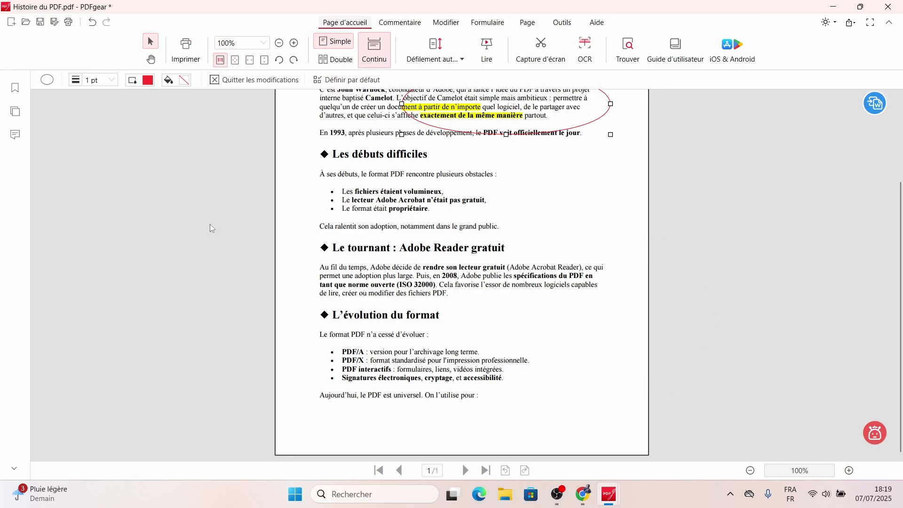
{"action": "scroll", "coordinate": [581, 345], "scroll_direction": "up", "scroll_amount": 3}
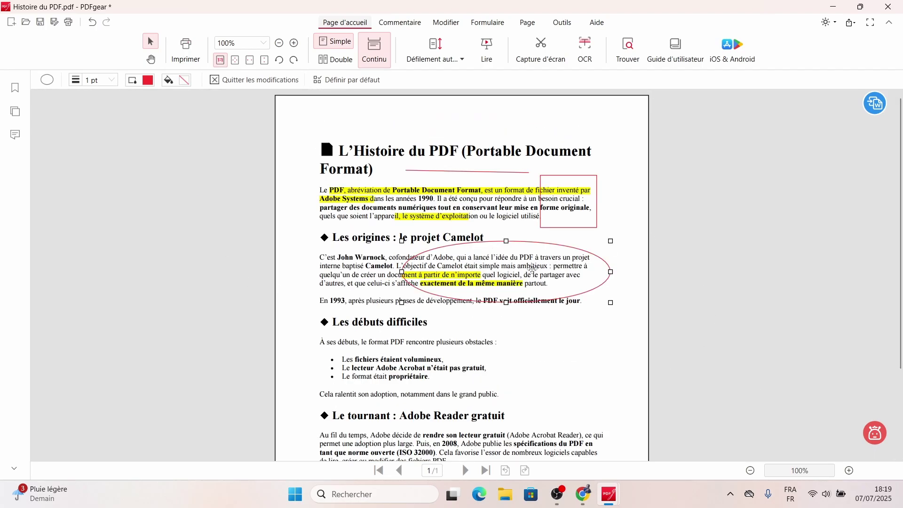
Step: Start a PDFgear Copilot chat, request a summary with "Résumez ce fichier PDF." and review the answer and example commands
{"action": "left_click", "coordinate": [879, 430]}
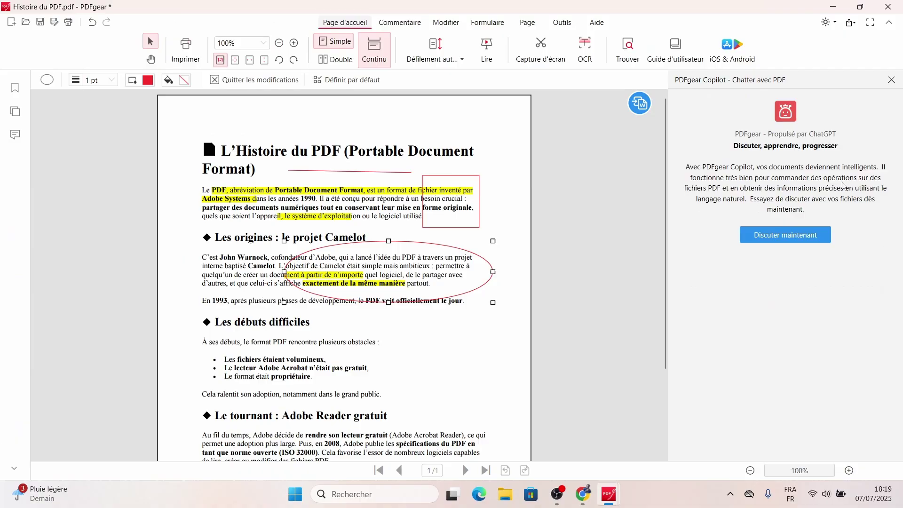
{"action": "left_click", "coordinate": [784, 235]}
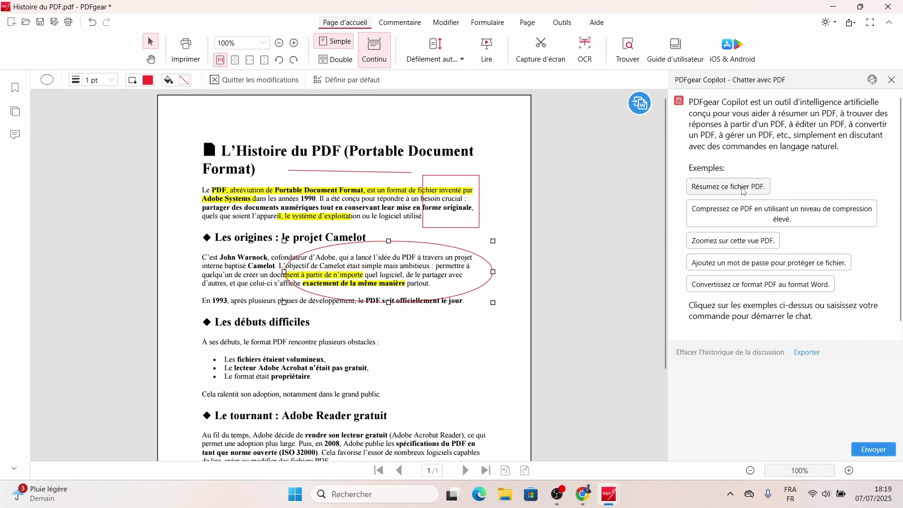
{"action": "left_click", "coordinate": [744, 191]}
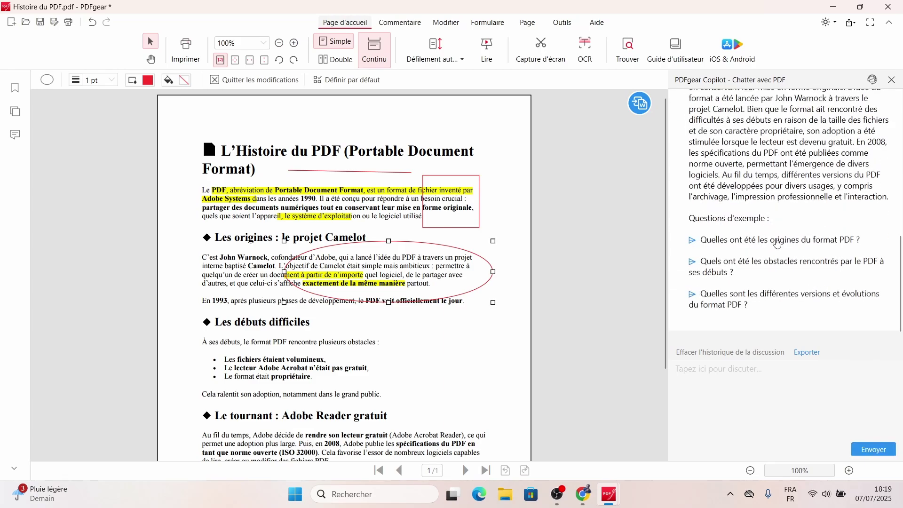
{"action": "scroll", "coordinate": [745, 275], "scroll_direction": "up", "scroll_amount": 3}
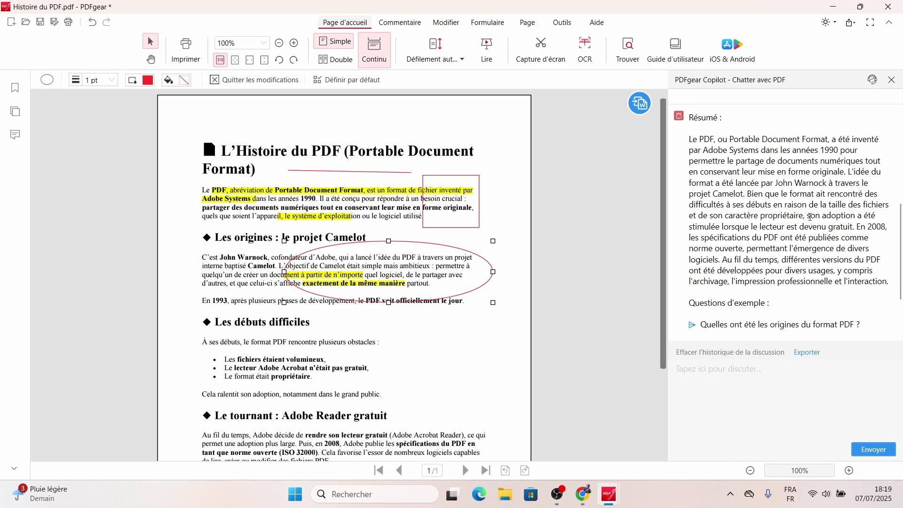
{"action": "scroll", "coordinate": [810, 217], "scroll_direction": "up", "scroll_amount": 10}
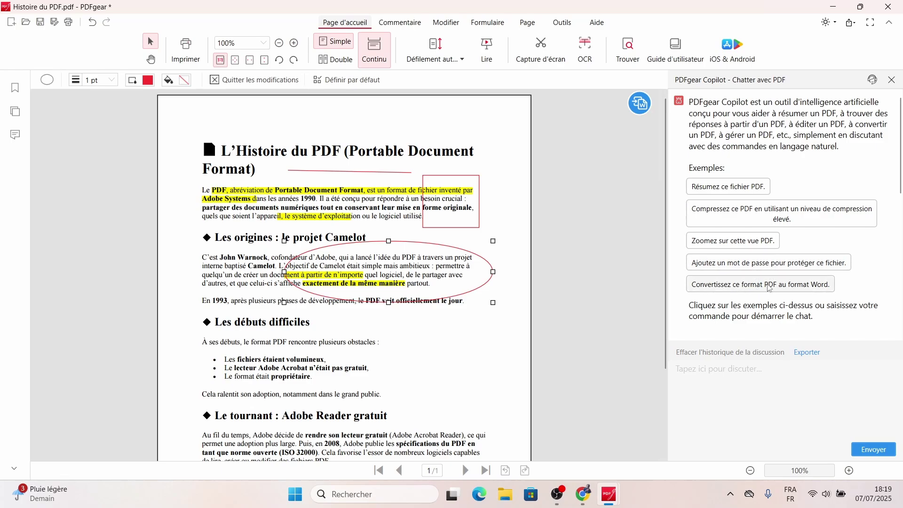
Step: Ask Copilot to "convertir le pdf en word", confirm the request and run the conversion
{"action": "left_click", "coordinate": [742, 371]}
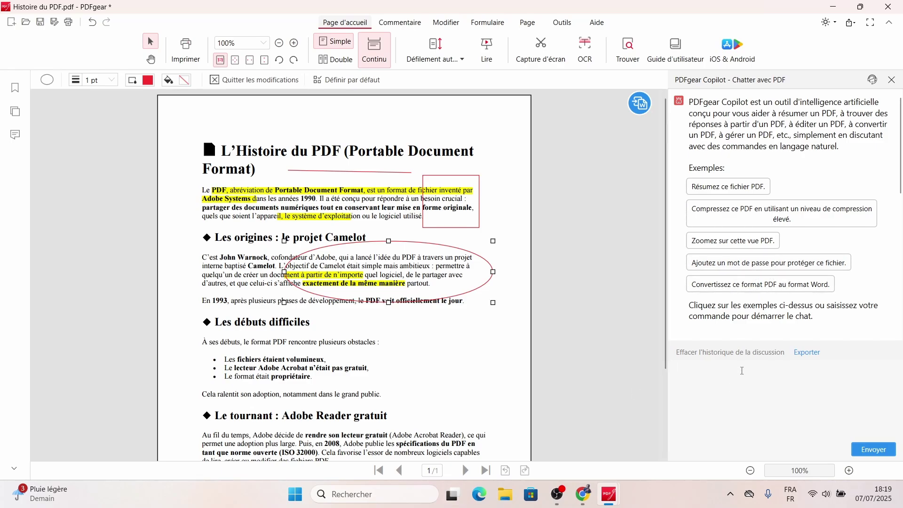
{"action": "type", "text": "convertir le pdf en word"}
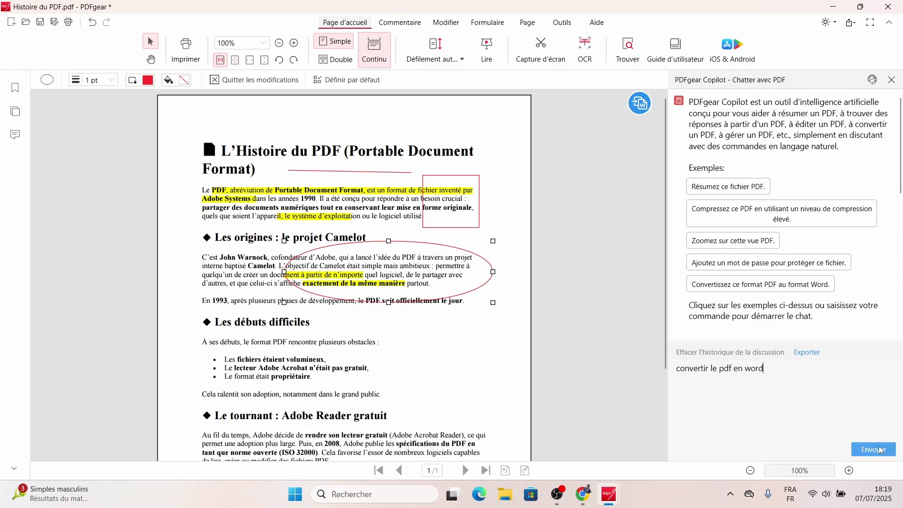
{"action": "left_click", "coordinate": [881, 449]}
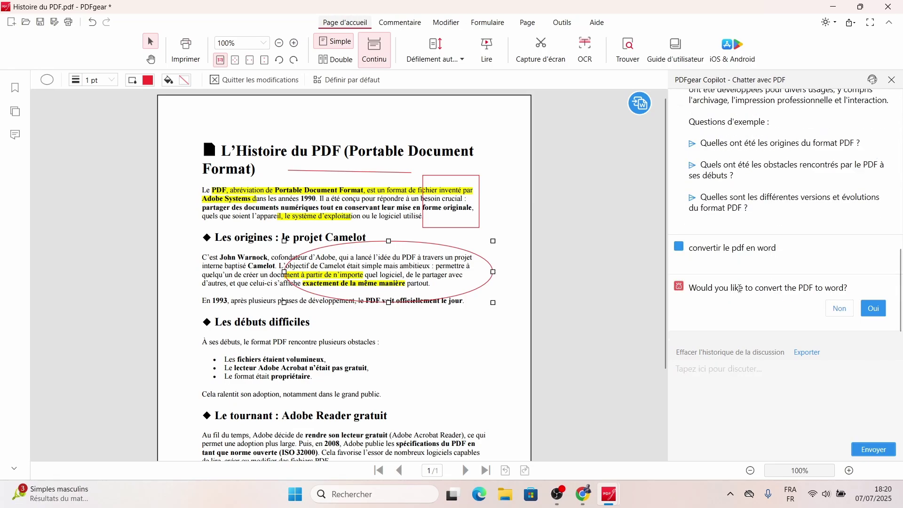
{"action": "left_click", "coordinate": [878, 309]}
{"action": "left_click", "coordinate": [646, 364]}
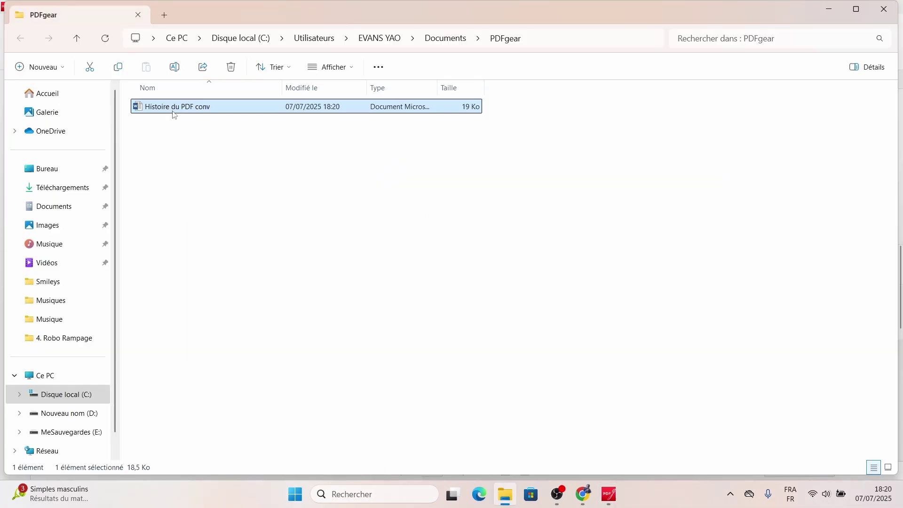
Step: Open the converted "Histoire du PDF conv" document in Word and dismiss the Office activation dialog
{"action": "double_click", "coordinate": [173, 108]}
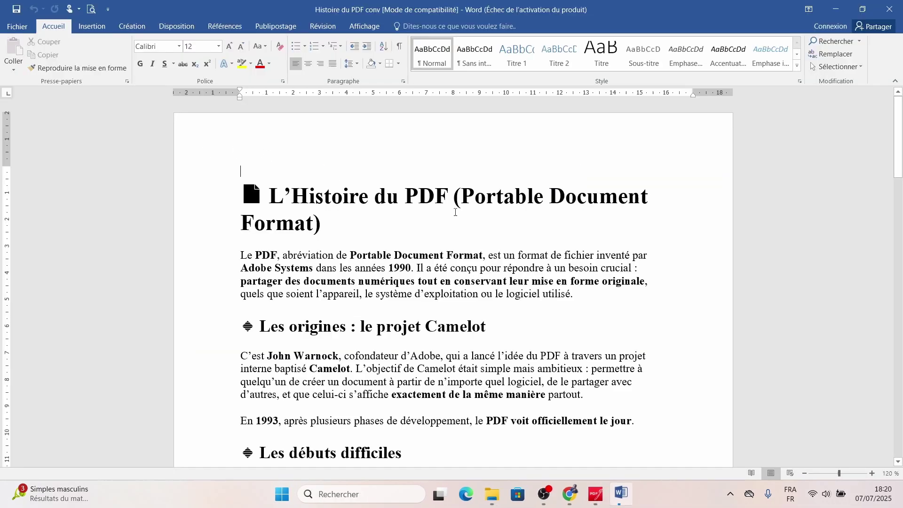
{"action": "scroll", "coordinate": [455, 213], "scroll_direction": "down", "scroll_amount": 3}
{"action": "left_click", "coordinate": [587, 109]}
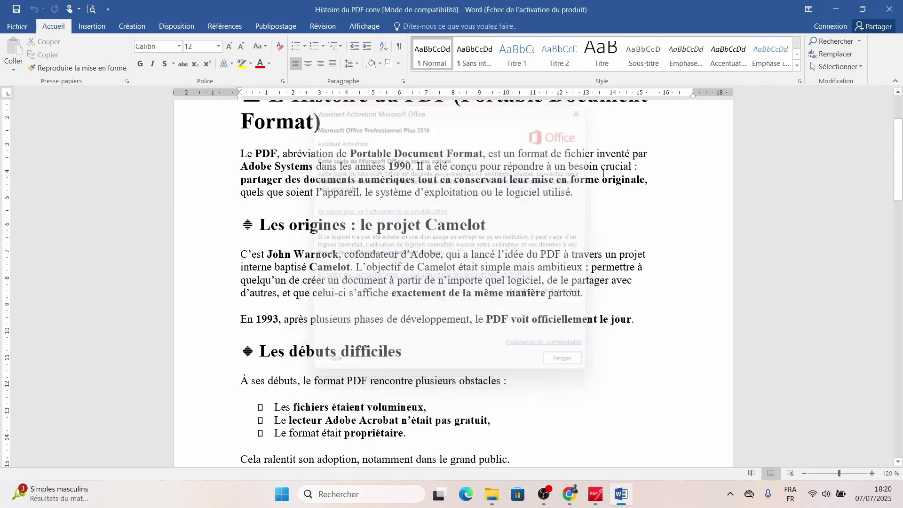
Step: Delete the end of the first body paragraph in the Word document from within "utilisé" and enter "dd dsgfd" there
{"action": "triple_click", "coordinate": [494, 174]}
{"action": "left_click", "coordinate": [573, 208]}
{"action": "key", "text": "BackSpace"}
{"action": "key", "text": "BackSpace"}
{"action": "key", "text": "BackSpace"}
{"action": "key", "text": "BackSpace"}
{"action": "key", "text": "BackSpace"}
{"action": "key", "text": "BackSpace"}
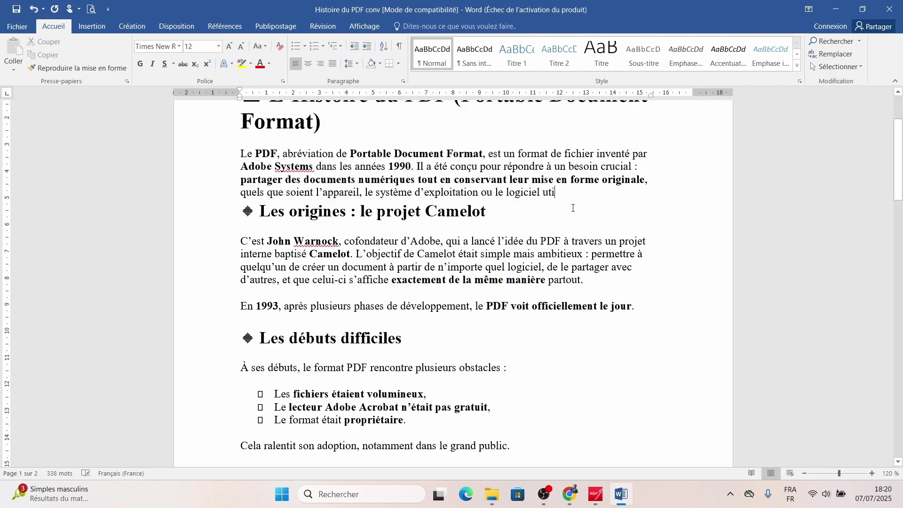
{"action": "type", "text": "dd dsgfd"}
{"action": "scroll", "coordinate": [484, 243], "scroll_direction": "down", "scroll_amount": 7}
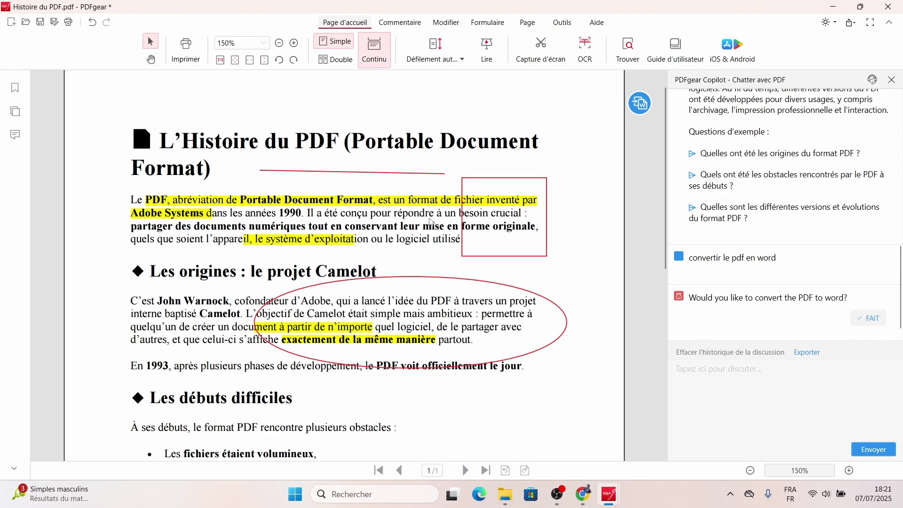
Step: Edit the PDF's text, replacing "tème d'exploitation" in the first paragraph with "djbjdfbzehvsbc bsvchjsbc nqsc nqbiqscel,fjd"
{"action": "left_click", "coordinate": [446, 22]}
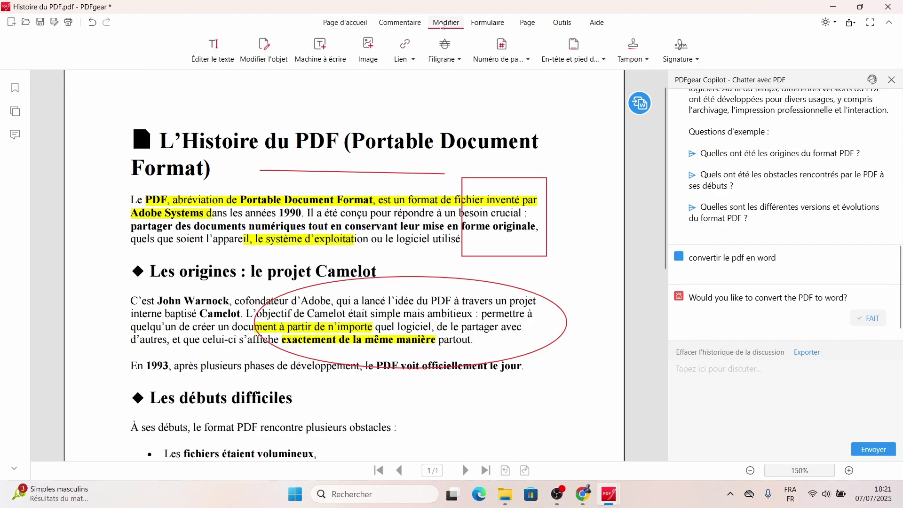
{"action": "left_click", "coordinate": [216, 56]}
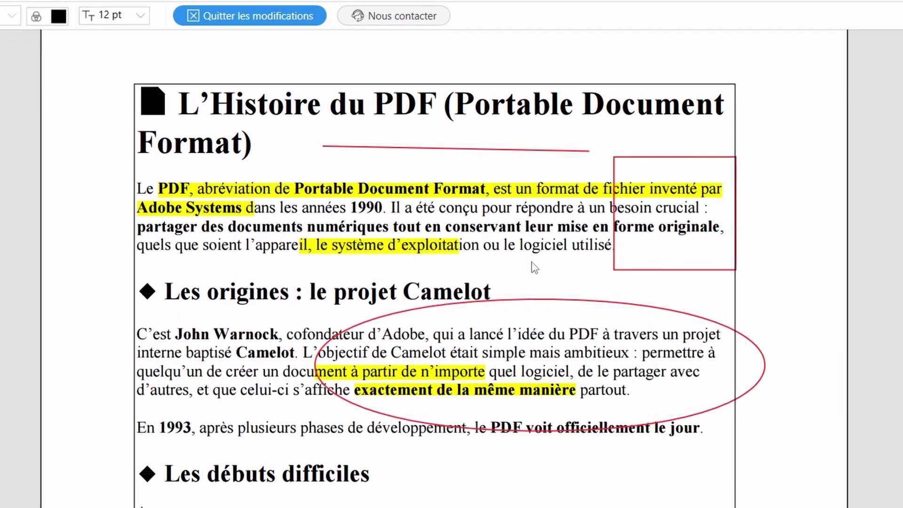
{"action": "key", "text": "BackSpace"}
{"action": "key", "text": "BackSpace"}
{"action": "key", "text": "BackSpace"}
{"action": "key", "text": "BackSpace"}
{"action": "key", "text": "BackSpace"}
{"action": "key", "text": "BackSpace"}
{"action": "key", "text": "BackSpace"}
{"action": "key", "text": "BackSpace"}
{"action": "key", "text": "BackSpace"}
{"action": "key", "text": "BackSpace"}
{"action": "key", "text": "BackSpace"}
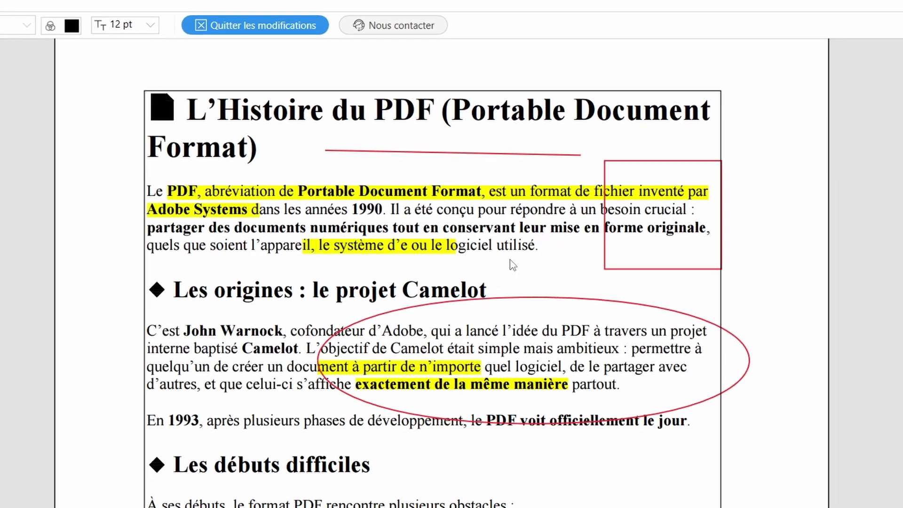
{"action": "key", "text": "BackSpace"}
{"action": "key", "text": "BackSpace"}
{"action": "key", "text": "BackSpace"}
{"action": "key", "text": "BackSpace"}
{"action": "key", "text": "BackSpace"}
{"action": "key", "text": "BackSpace"}
{"action": "key", "text": "BackSpace"}
{"action": "key", "text": "BackSpace"}
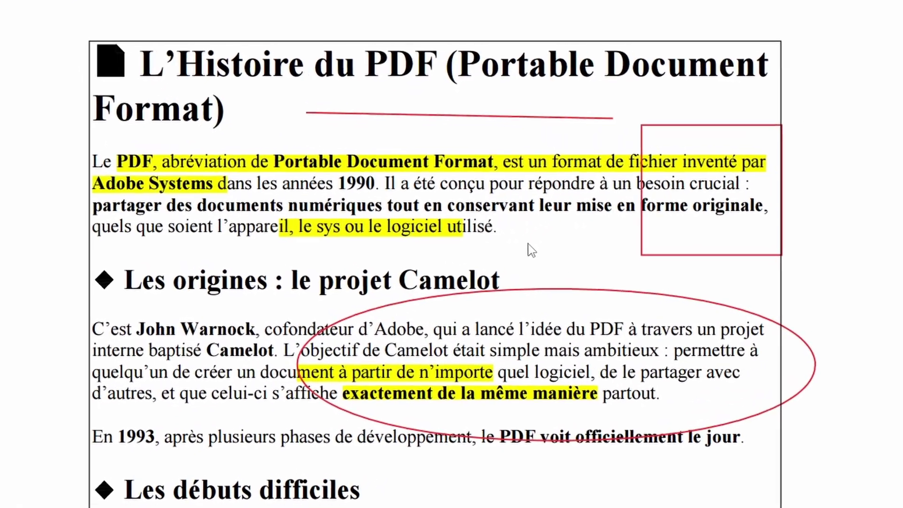
{"action": "type", "text": "djbjdf"}
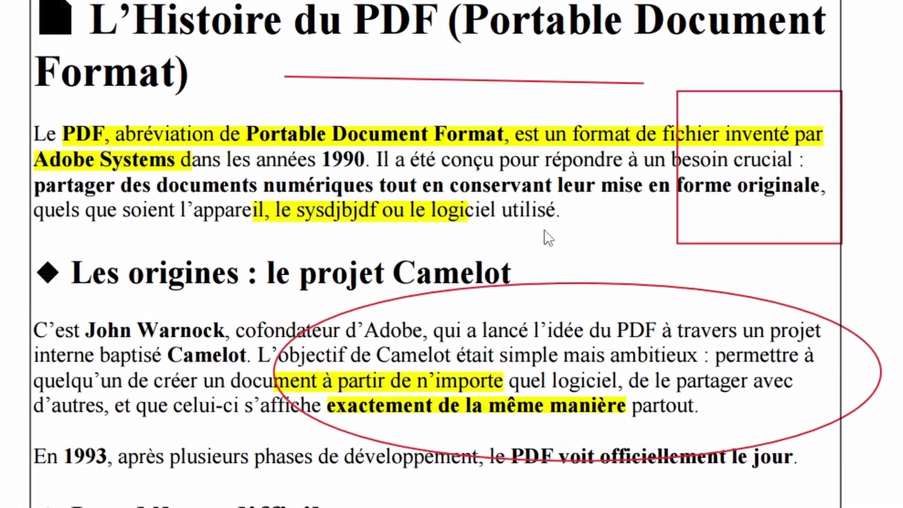
{"action": "type", "text": "bzehvsbc bsvchjsbc nqsc nqbiqscel,"}
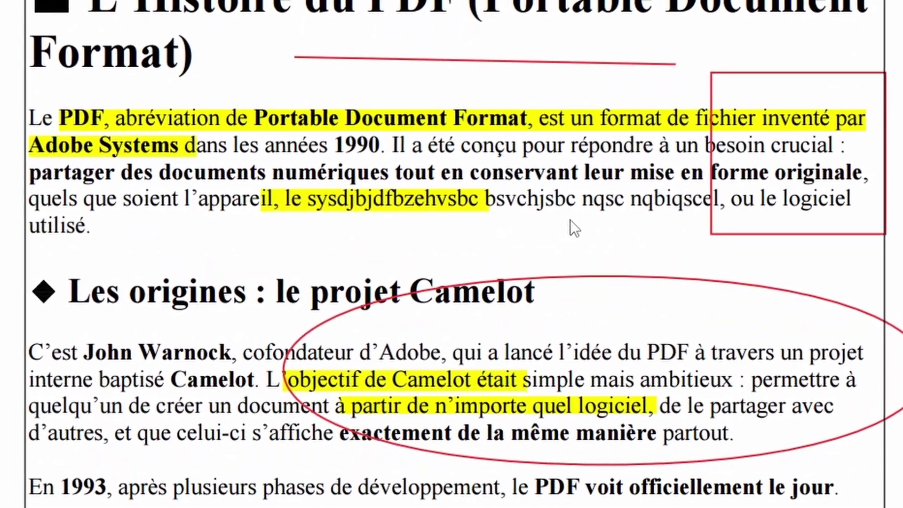
{"action": "type", "text": "fjd"}
Step: Add "sdskdhfhjehfeufeuhf!" on a new line after the first paragraph, with "sdksdhhke fjk zd" on the line above it
{"action": "left_click", "coordinate": [569, 219]}
{"action": "key", "text": "Return"}
{"action": "key", "text": "Return"}
{"action": "type", "text": "sd"}
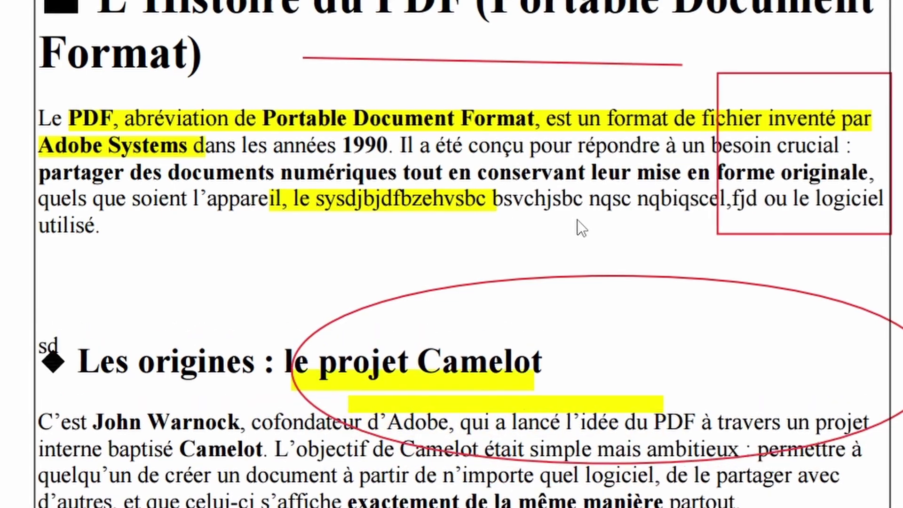
{"action": "type", "text": "skdhfhjehfeufeuhf!"}
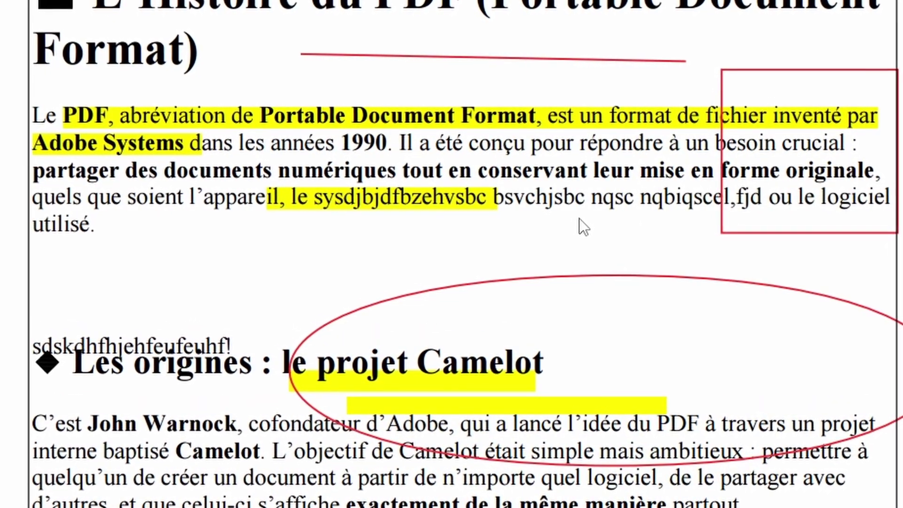
{"action": "key", "text": "Up"}
{"action": "type", "text": "sdksdhhke fjk zd"}
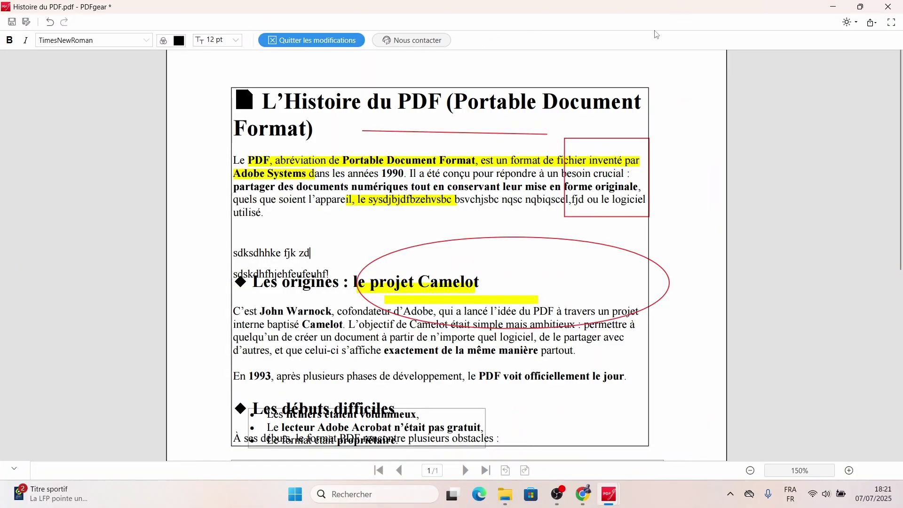
Step: Leave text editing, saving the document's changes, and close the Copilot chat
{"action": "left_click", "coordinate": [325, 42]}
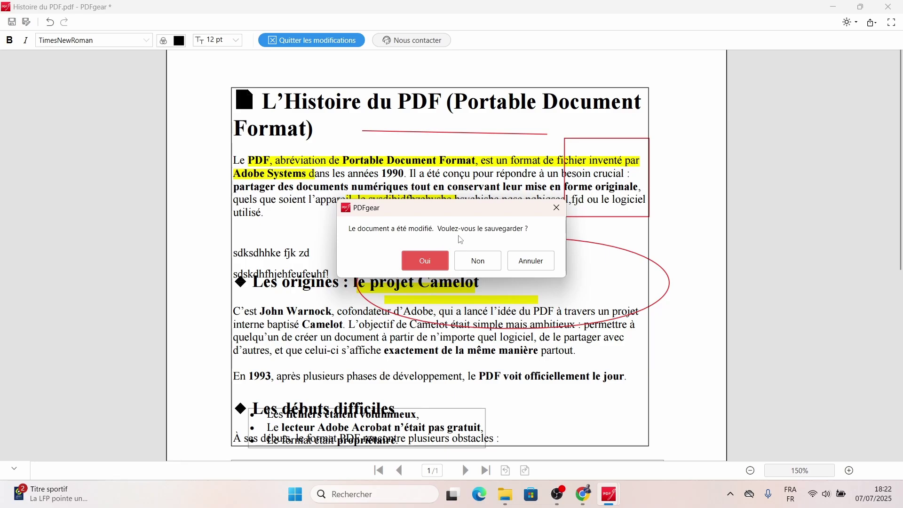
{"action": "left_click", "coordinate": [418, 260]}
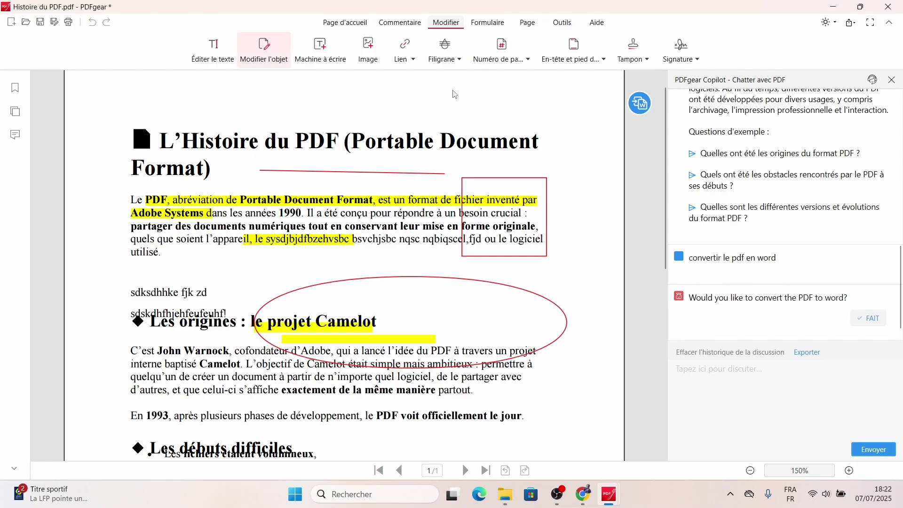
{"action": "left_click", "coordinate": [891, 79]}
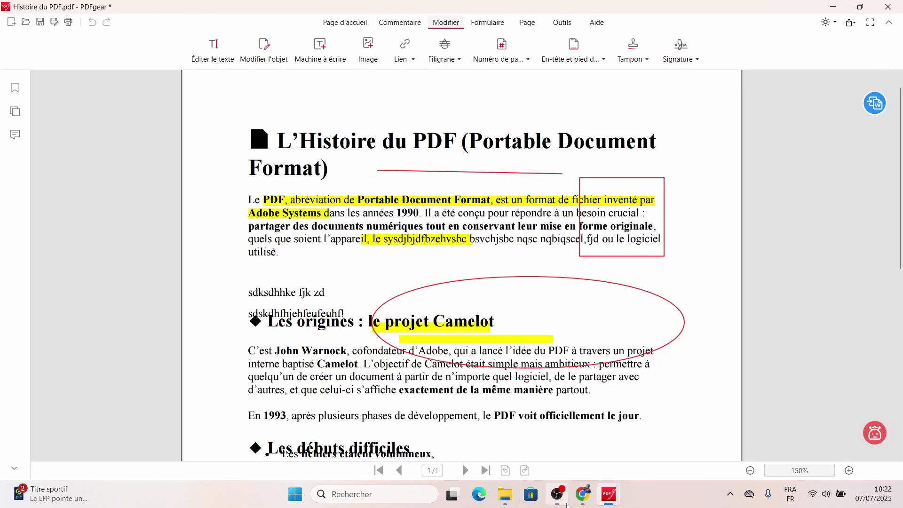
Step: Switch to Chrome and view the PDFgear home page, followed by its online PDF editor page
{"action": "left_click", "coordinate": [583, 494]}
{"action": "left_click", "coordinate": [101, 10]}
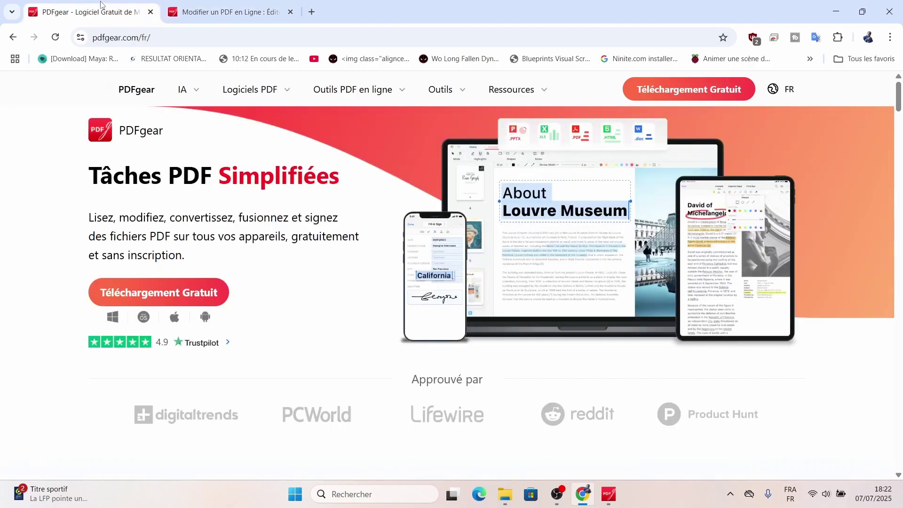
{"action": "left_click", "coordinate": [218, 3]}
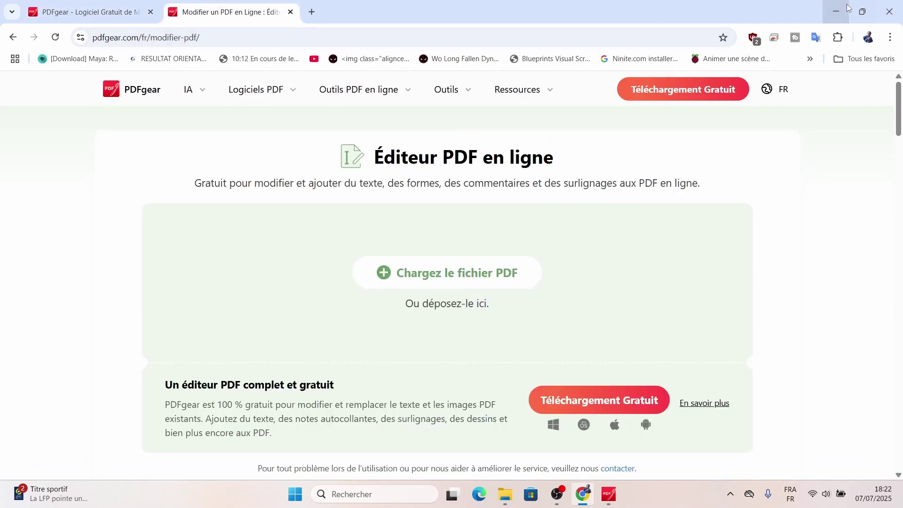